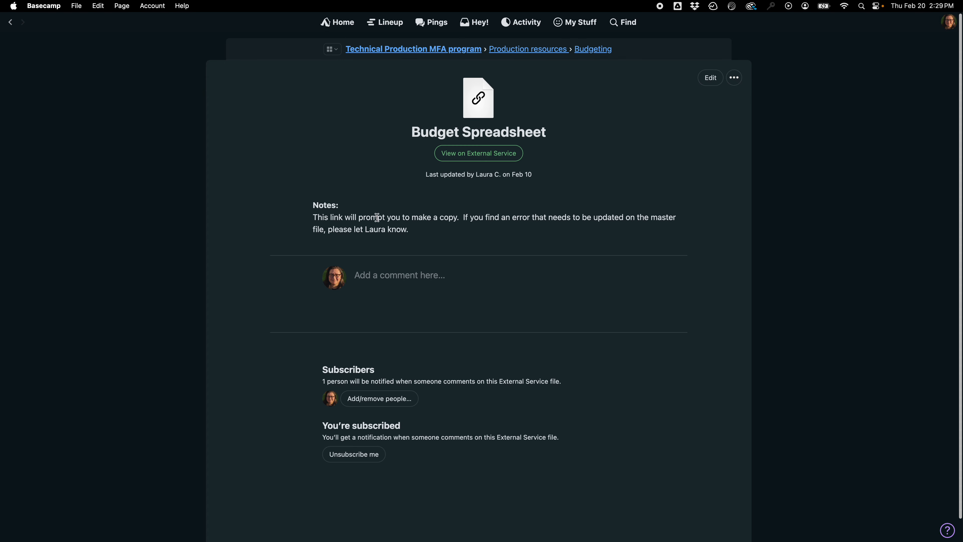
Make a copy of the Scenery Budget spreadsheet from the external service link and rename it TITLE OF SHOW Scenery Budget.
left_click(470, 154)
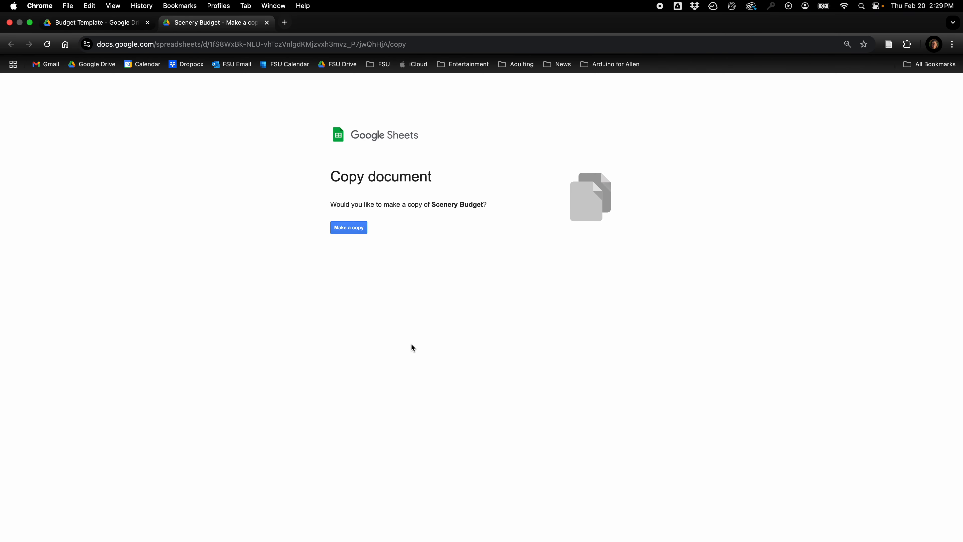
left_click(349, 228)
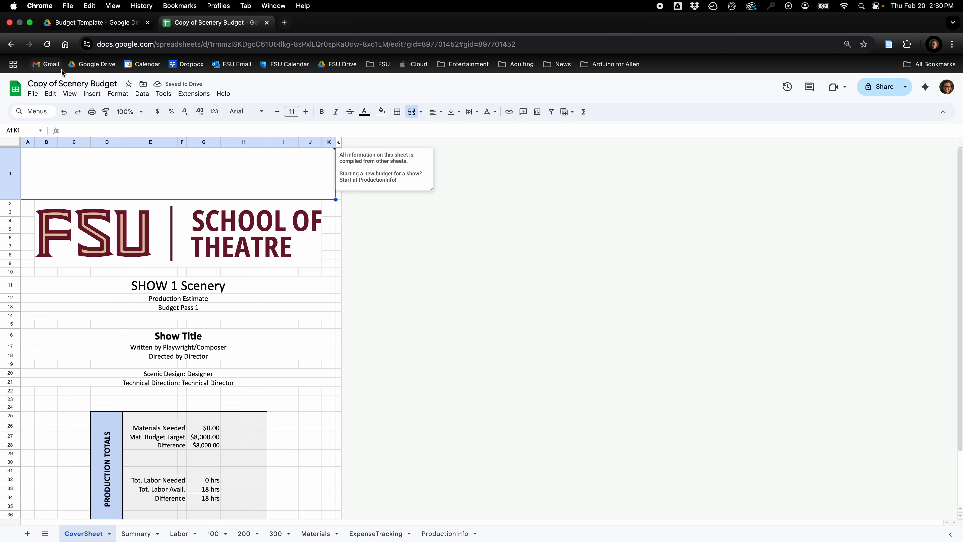
type("TITLE OF SHOW")
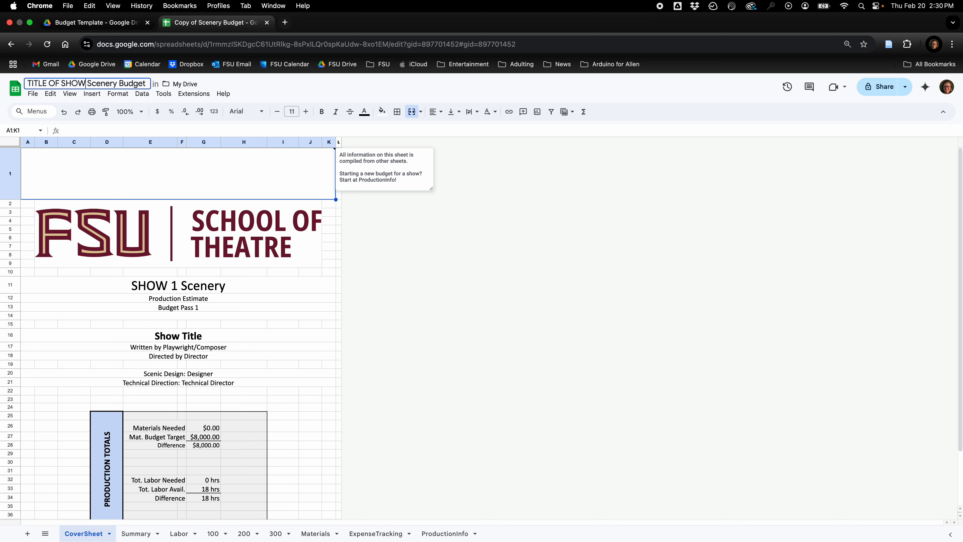
key("Return")
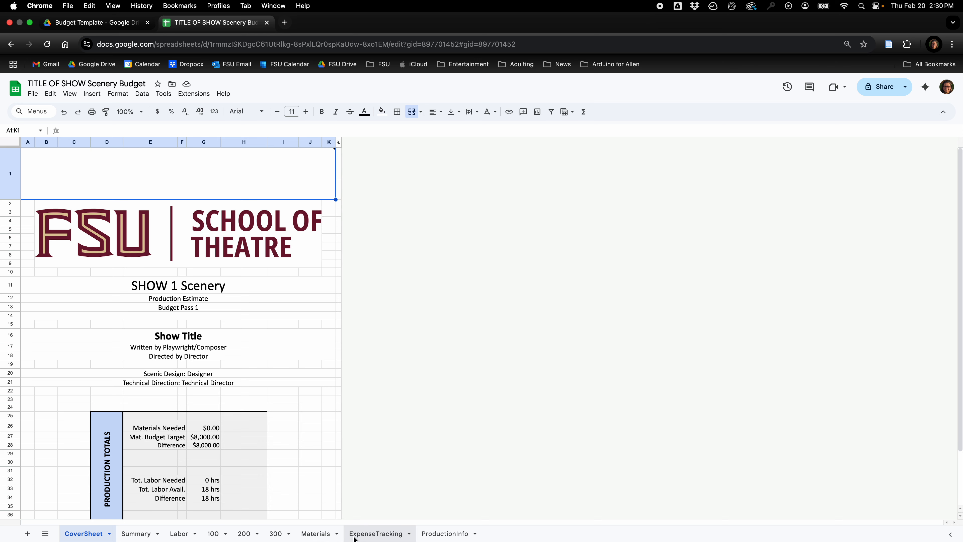
Examine the production details, budget pass dates, current process stage and TD team initials on the ProductionInfo sheet.
left_click(449, 534)
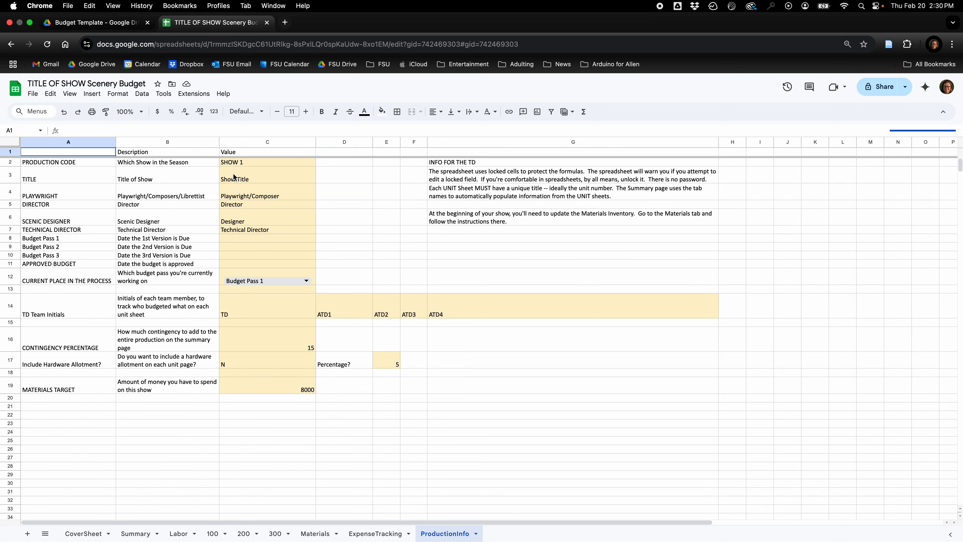
left_click_drag(238, 164, 254, 383)
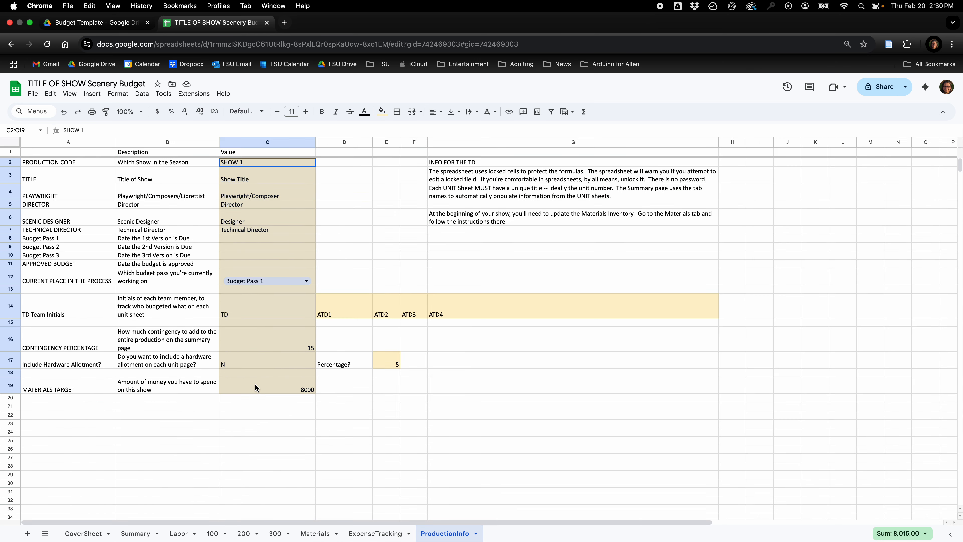
left_click(235, 197)
left_click(173, 238)
left_click(232, 239)
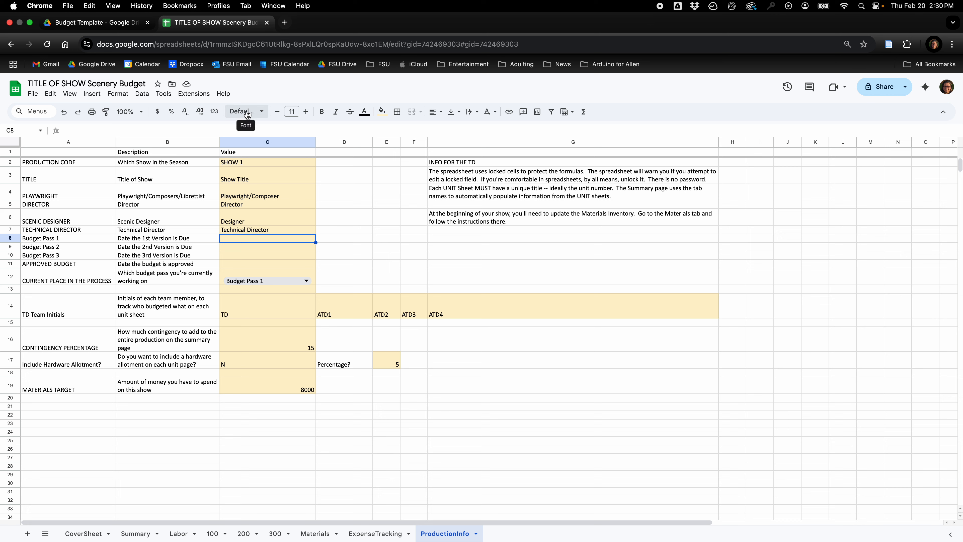
left_click(246, 163)
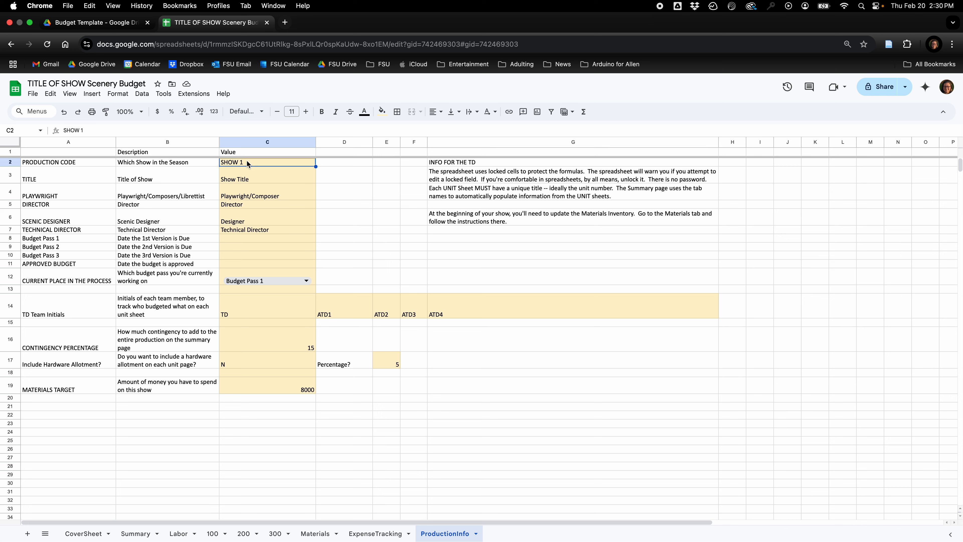
key("Down")
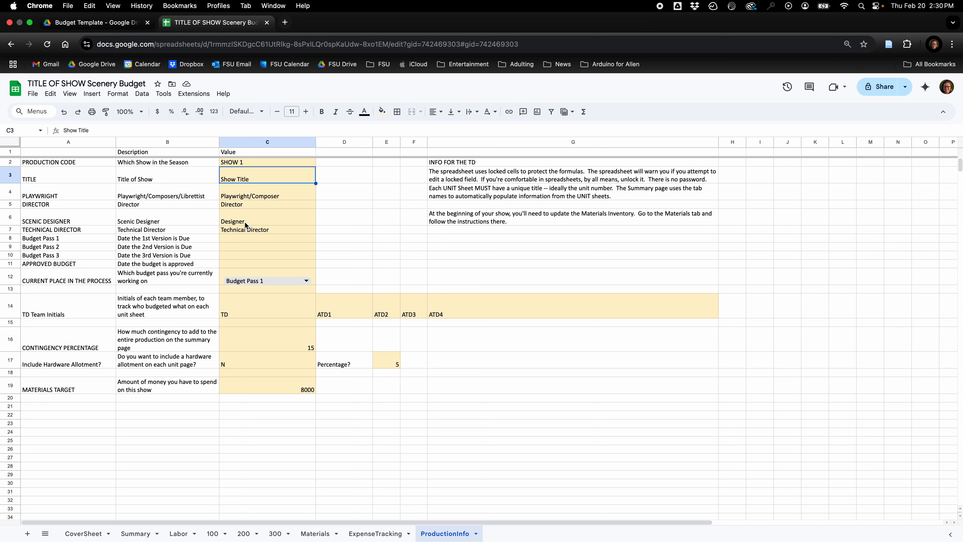
left_click(237, 239)
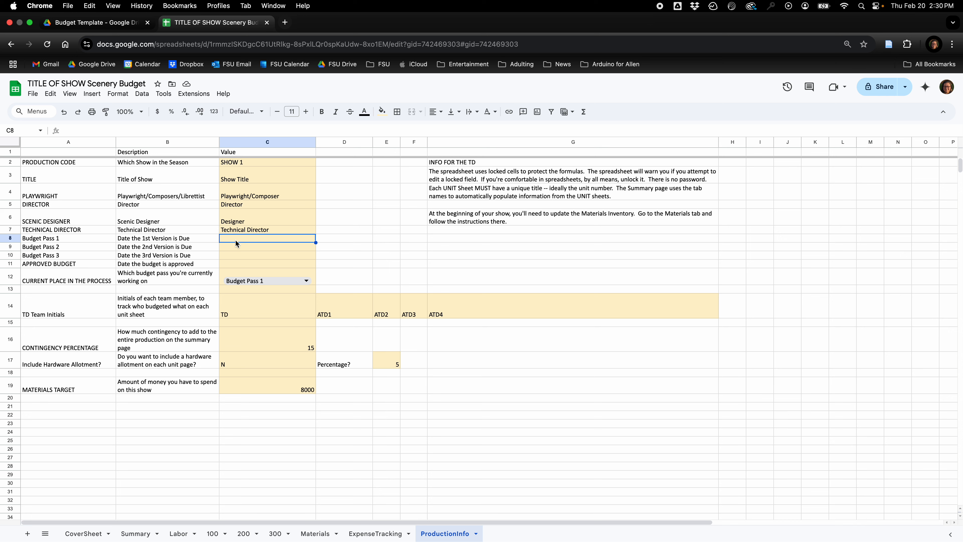
left_click(250, 280)
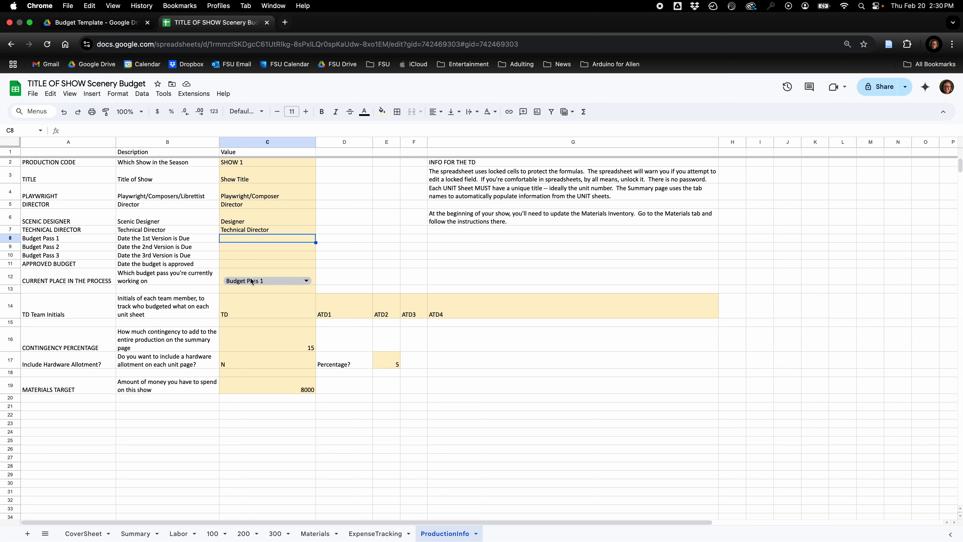
left_click(330, 274)
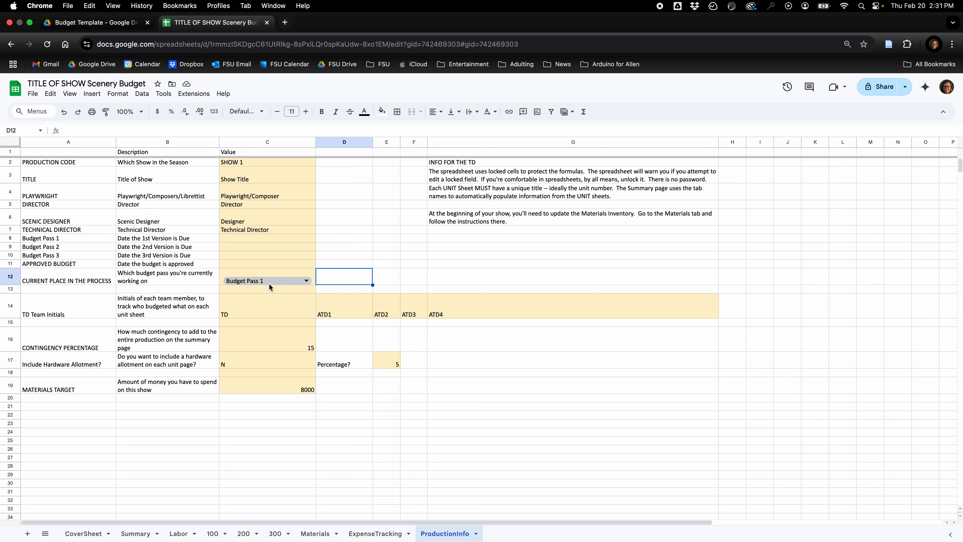
left_click(245, 304)
left_click_drag(234, 302, 439, 308)
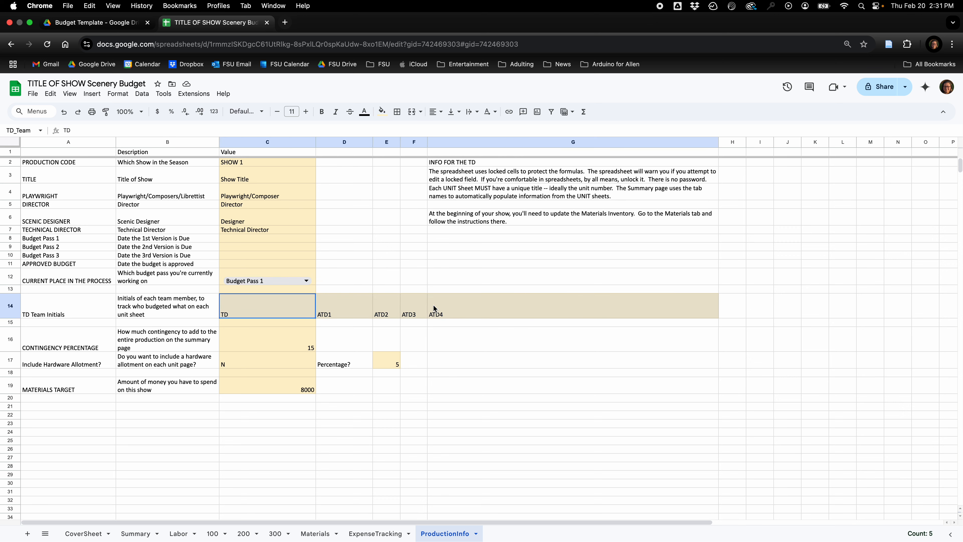
left_click(238, 312)
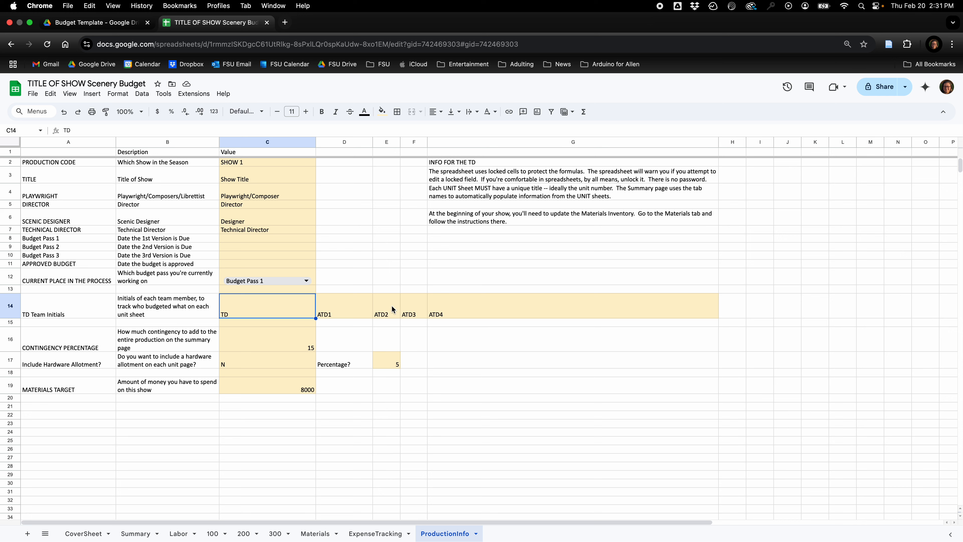
Set the contingency percentage on the ProductionInfo sheet to 20.
left_click(222, 345)
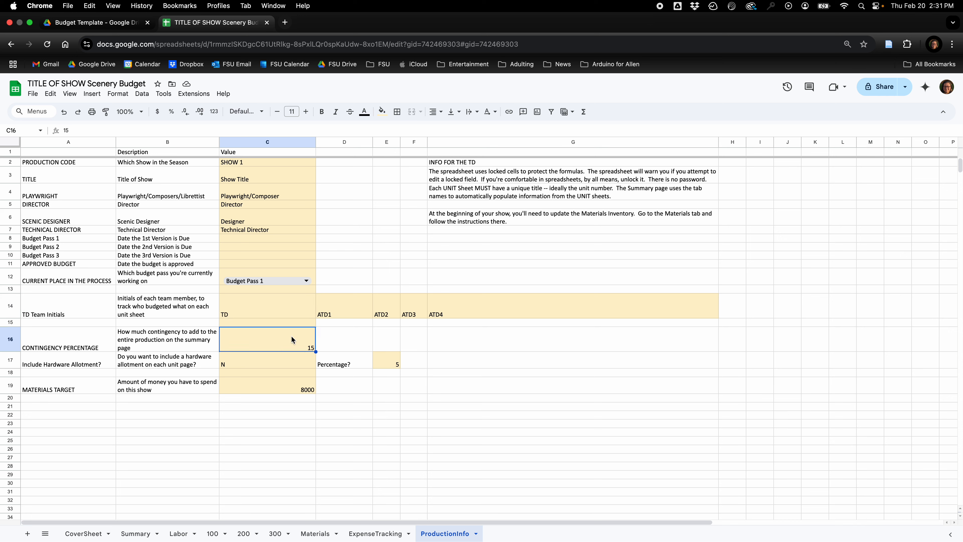
type("20")
key("Return")
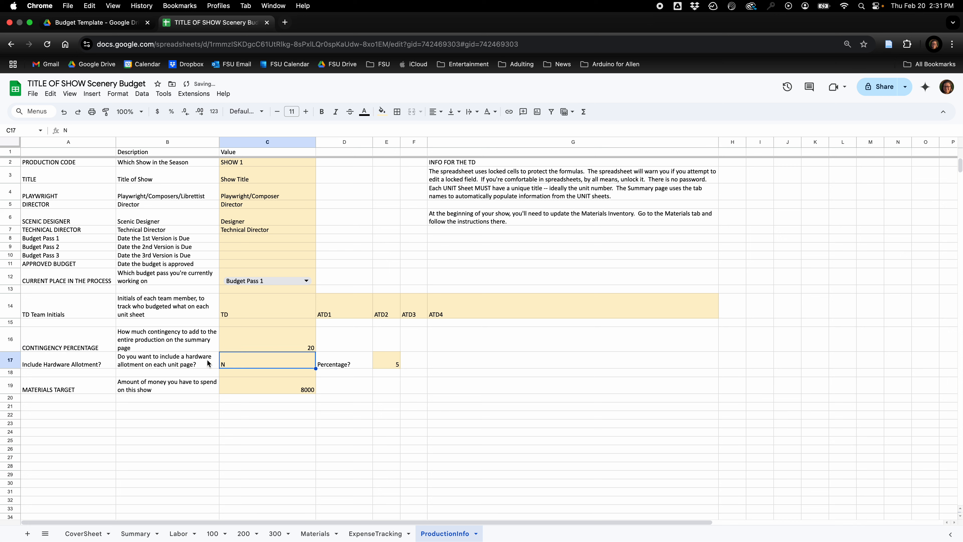
Examine the hardware allotment option, its percentage and the materials target on the ProductionInfo sheet.
key("Left")
key("Left")
left_click_drag(288, 358, 401, 355)
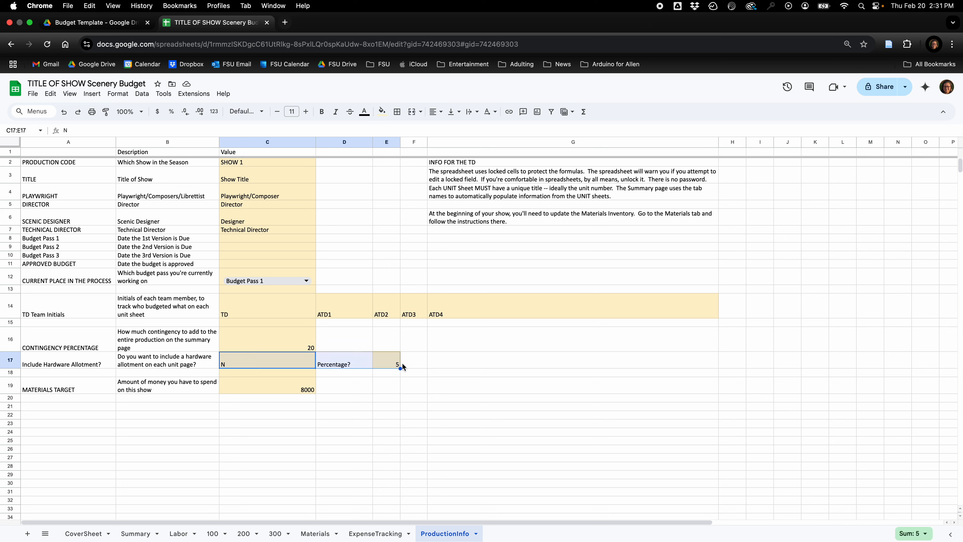
left_click(293, 338)
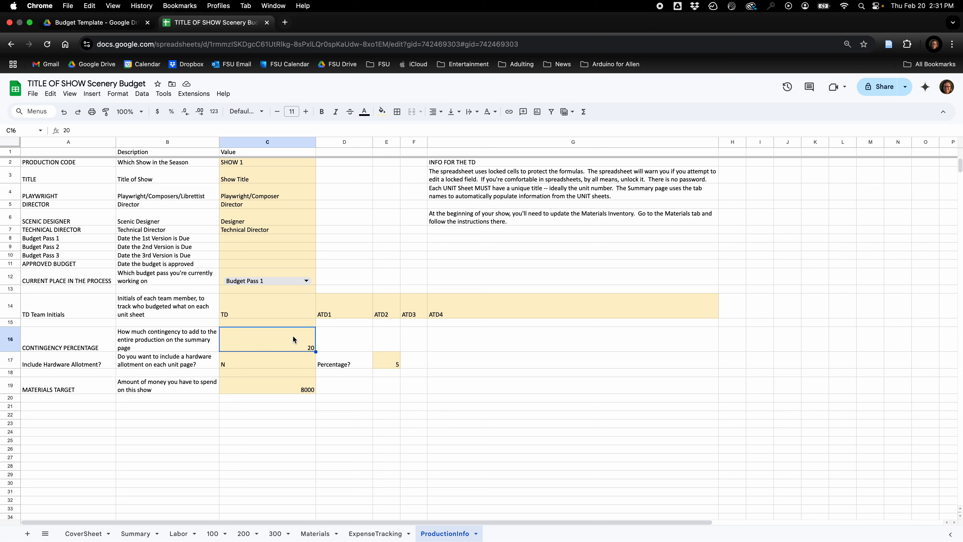
left_click_drag(394, 364, 288, 362)
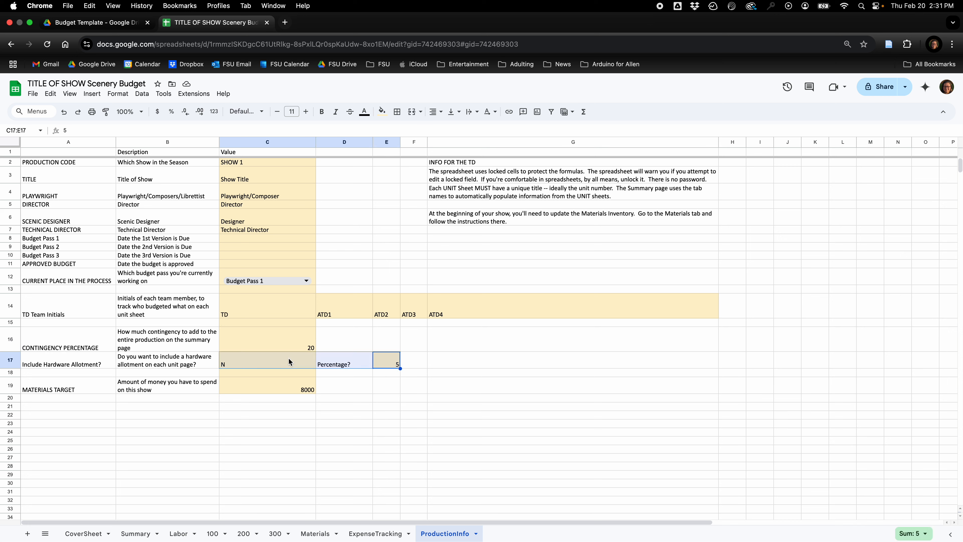
left_click(277, 385)
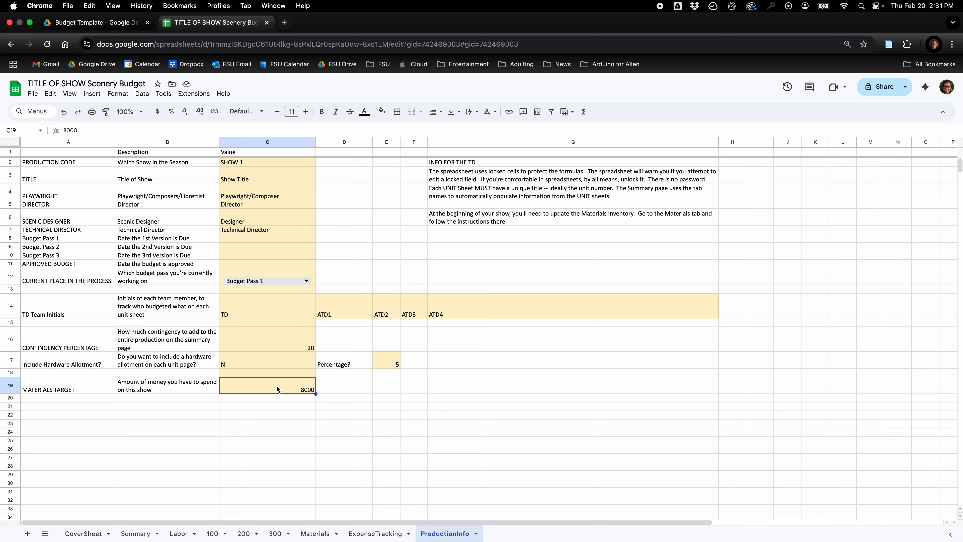
left_click(343, 387)
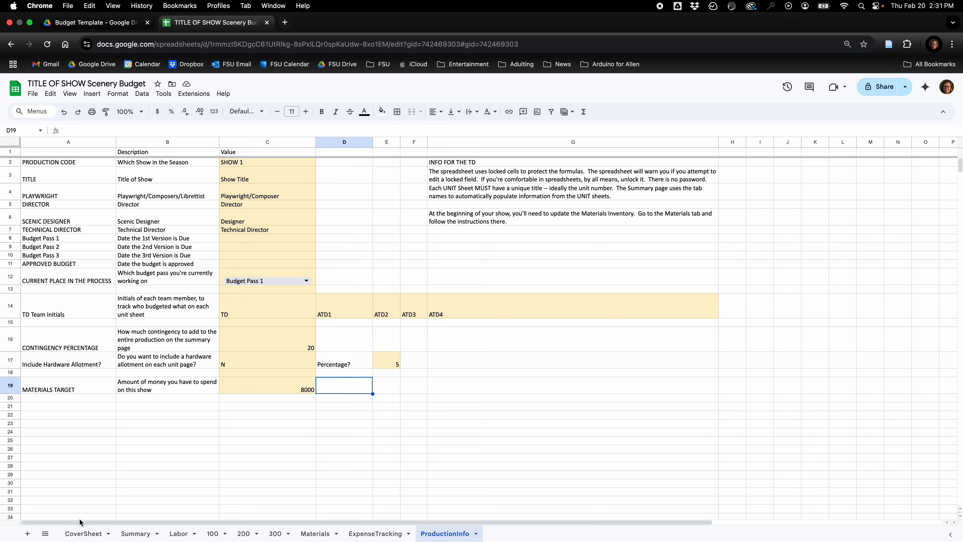
Review the show details and production totals on the CoverSheet, and open the Summary sheet.
left_click(81, 533)
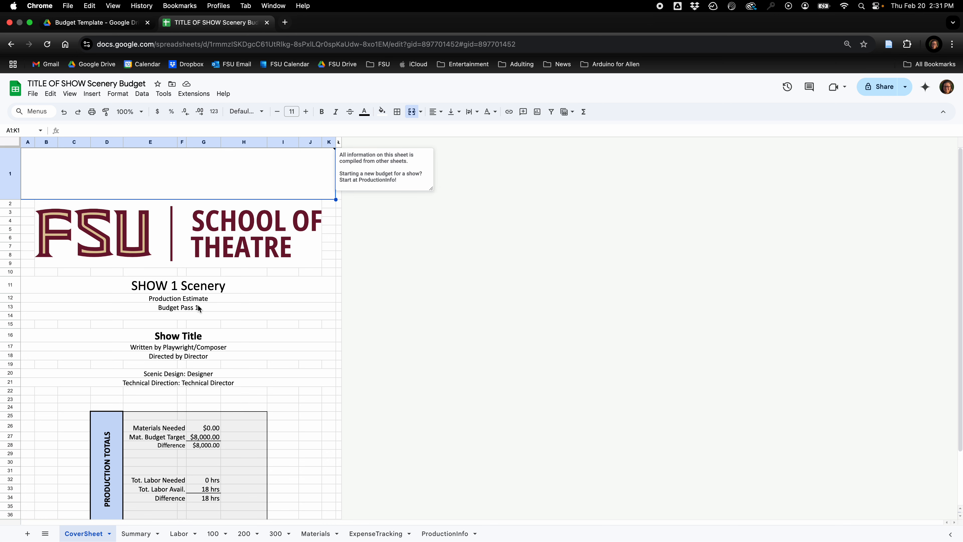
scroll(199, 308, "down", 2)
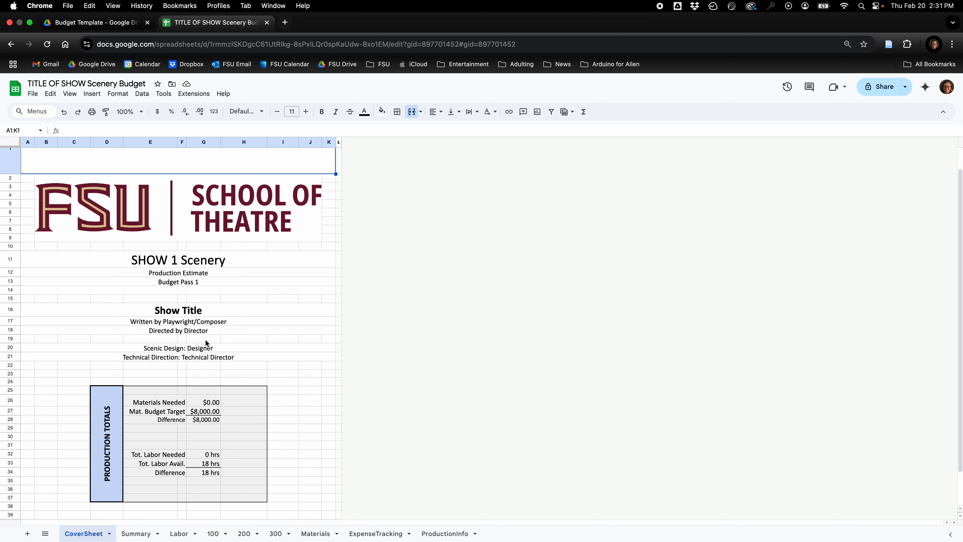
left_click(185, 289)
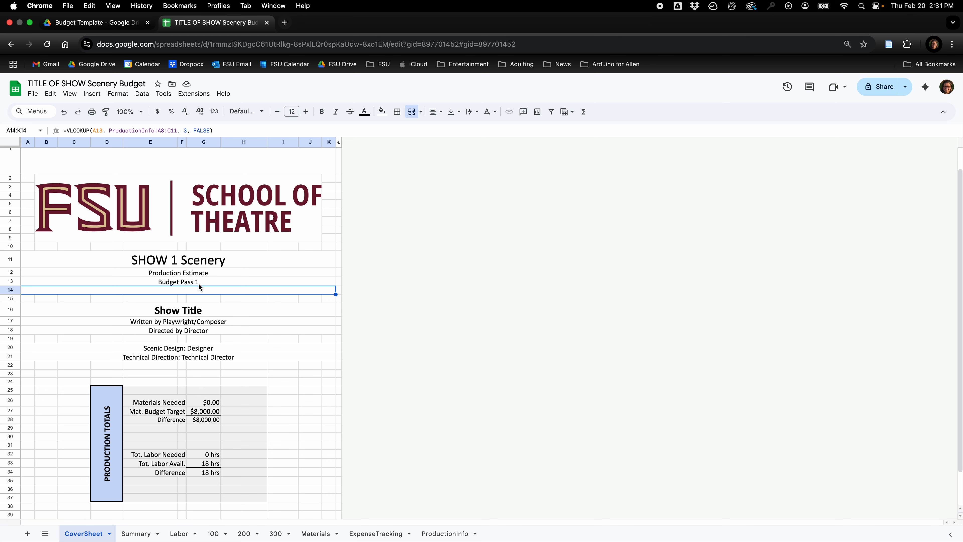
left_click(134, 534)
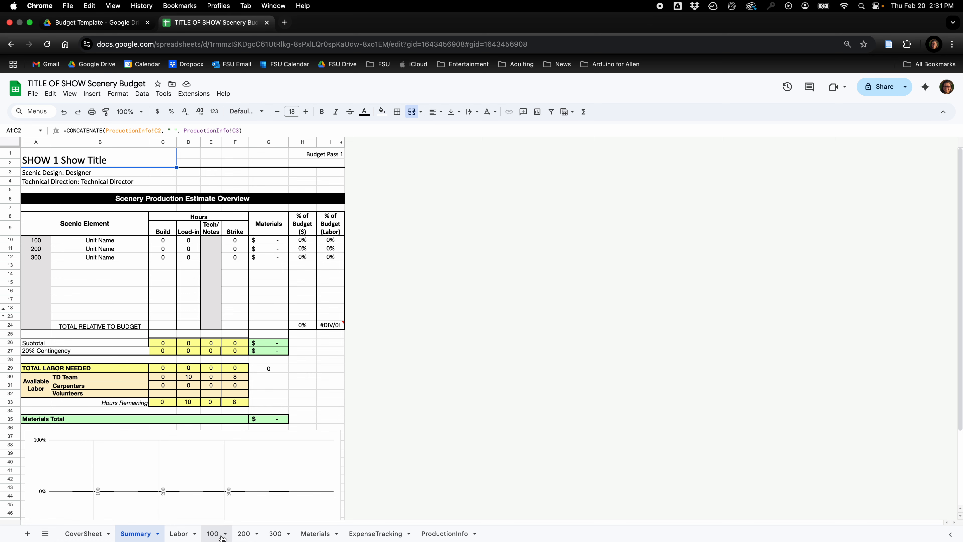
Open the Materials sheet and examine its shop inventory section below the Inventory Update Date.
left_click(327, 535)
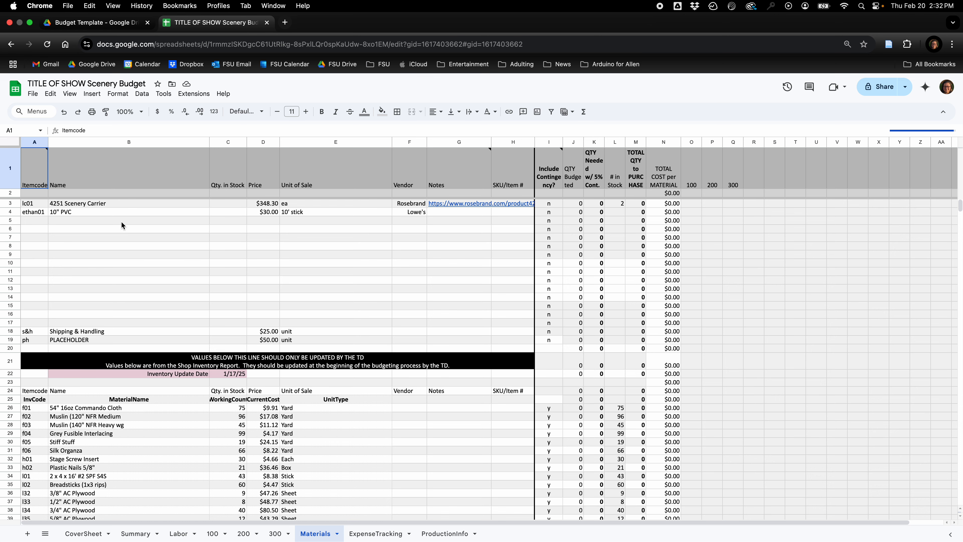
scroll(109, 420, "down", 2)
scroll(109, 420, "down", 4)
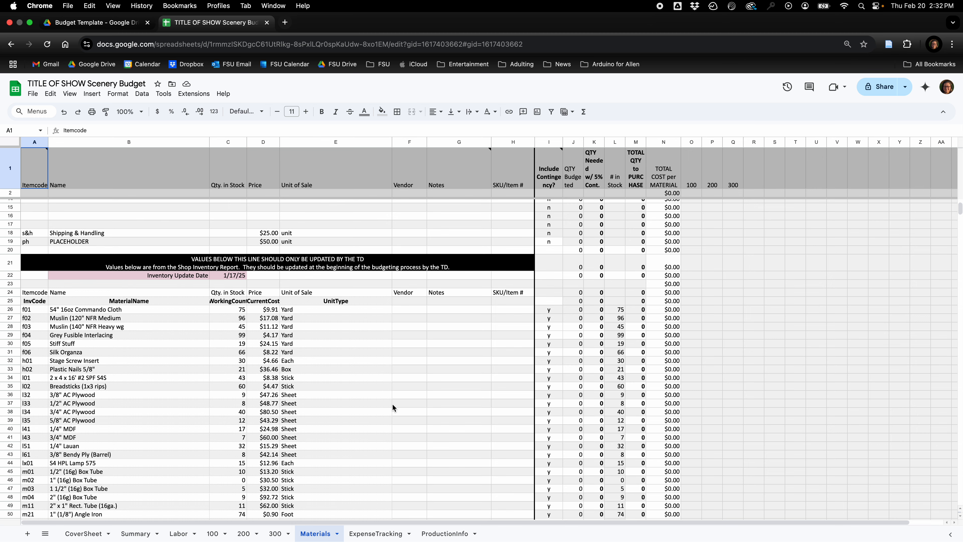
Switch to Basecamp and open ShopMaterialsCostandCount.xlsx from the Scene Shop project's Inventory Folder.
key("ctrl+Up")
left_click(567, 51)
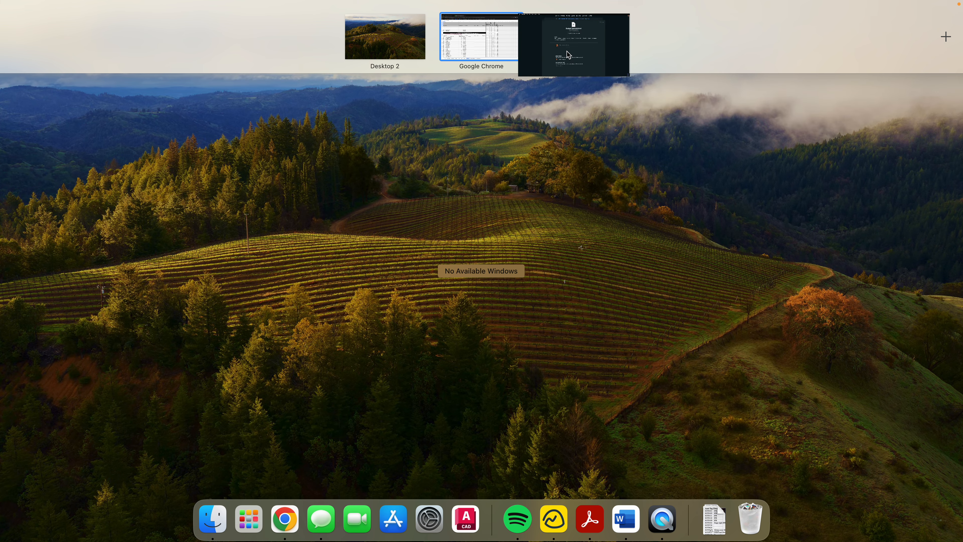
left_click(459, 49)
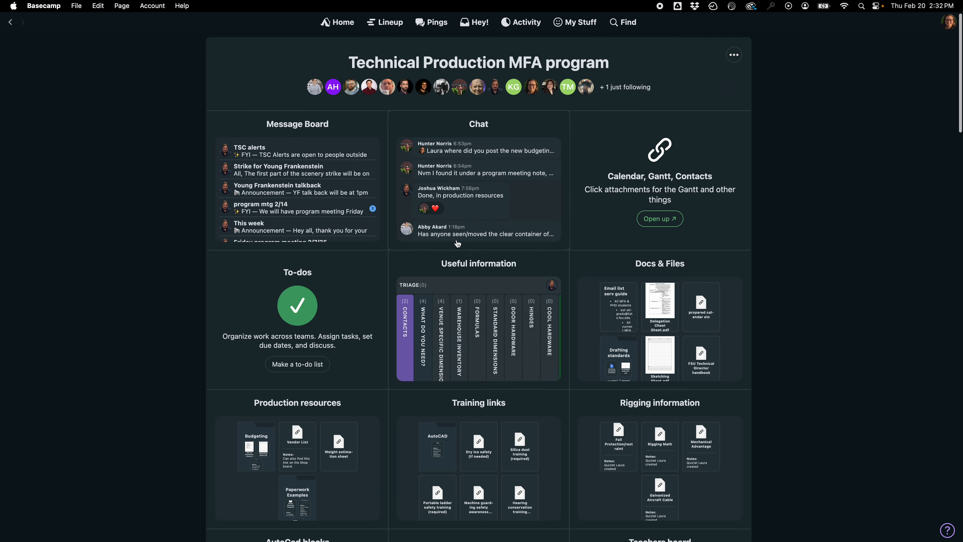
left_click(342, 23)
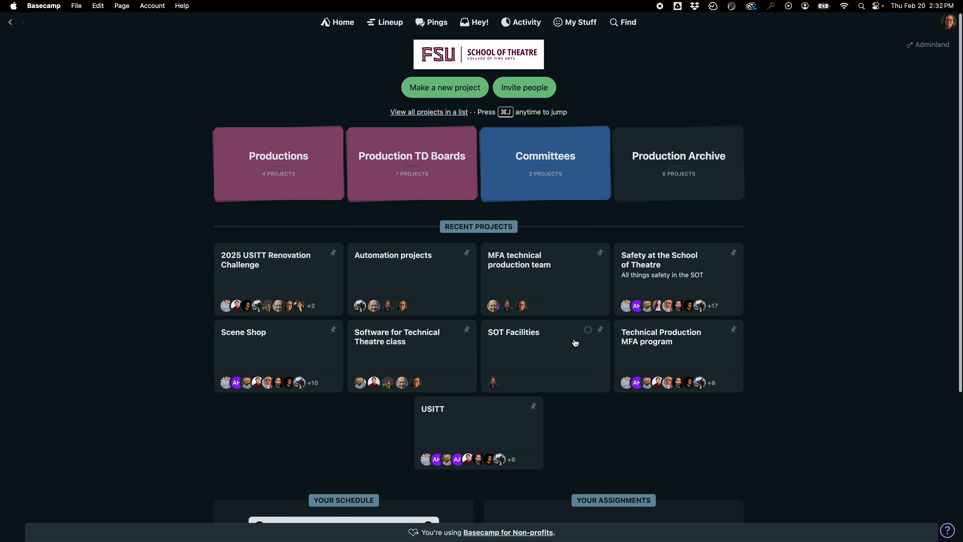
left_click(230, 343)
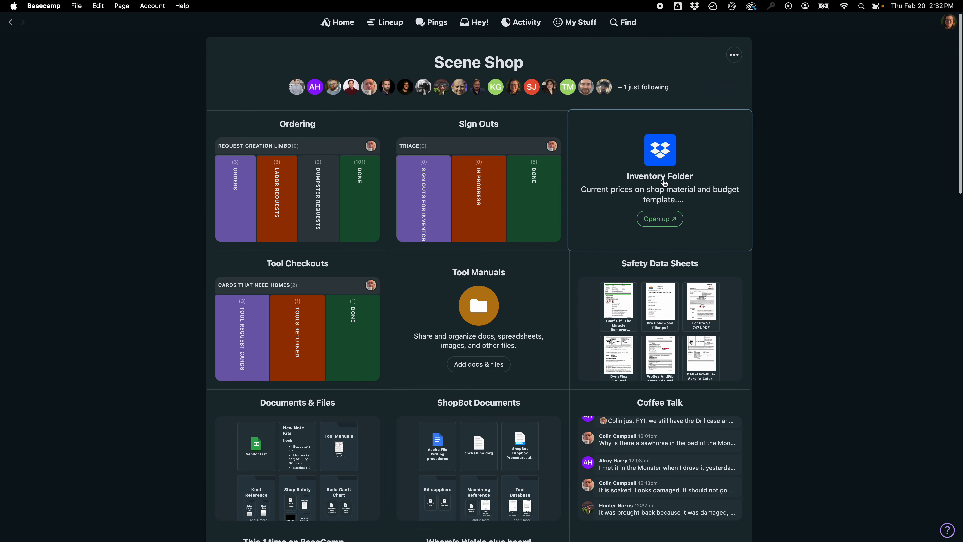
left_click(661, 194)
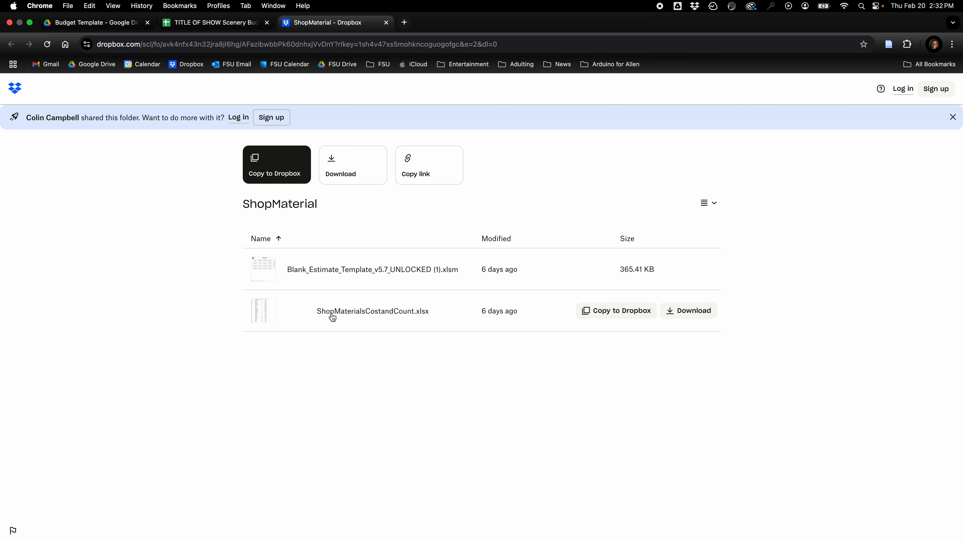
left_click(332, 315)
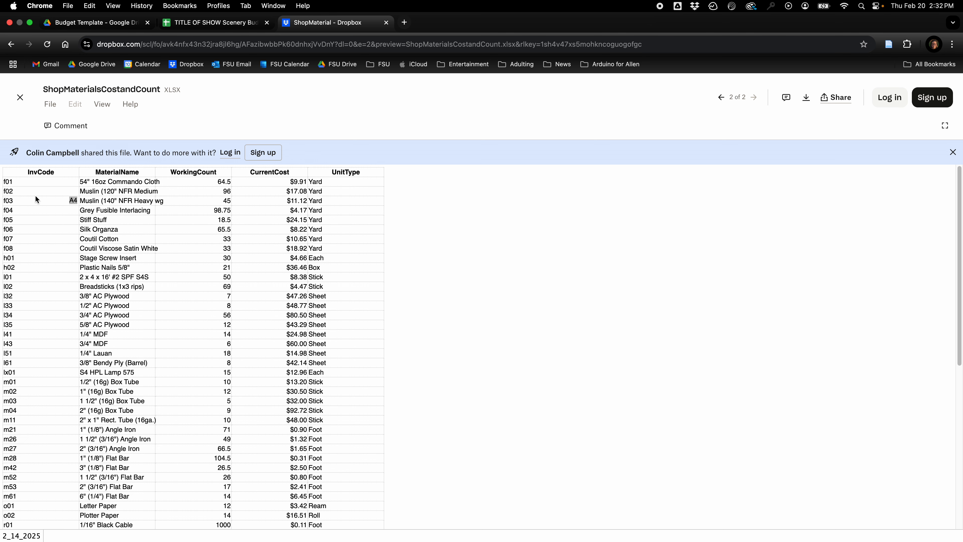
Copy the full ShopMaterialsCostandCount inventory table and paste it over the Materials sheet's shop inventory, starting at the InvCode heading in A25.
left_click_drag(24, 170, 230, 19)
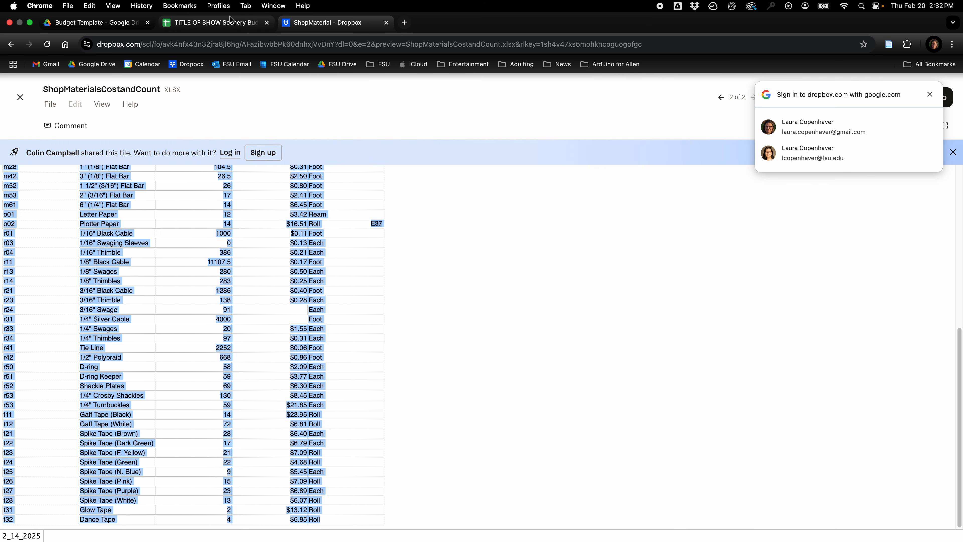
left_click(230, 22)
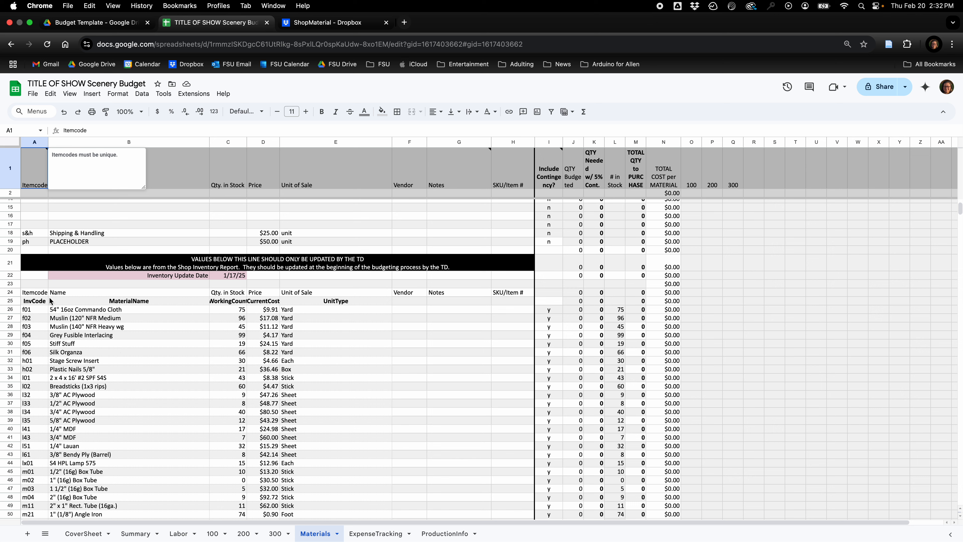
left_click(37, 301)
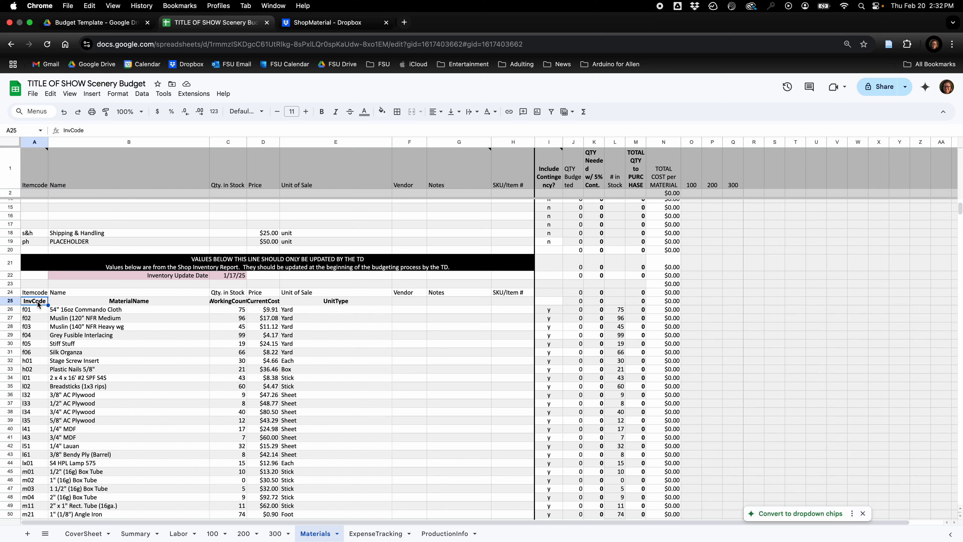
key("cmd+v")
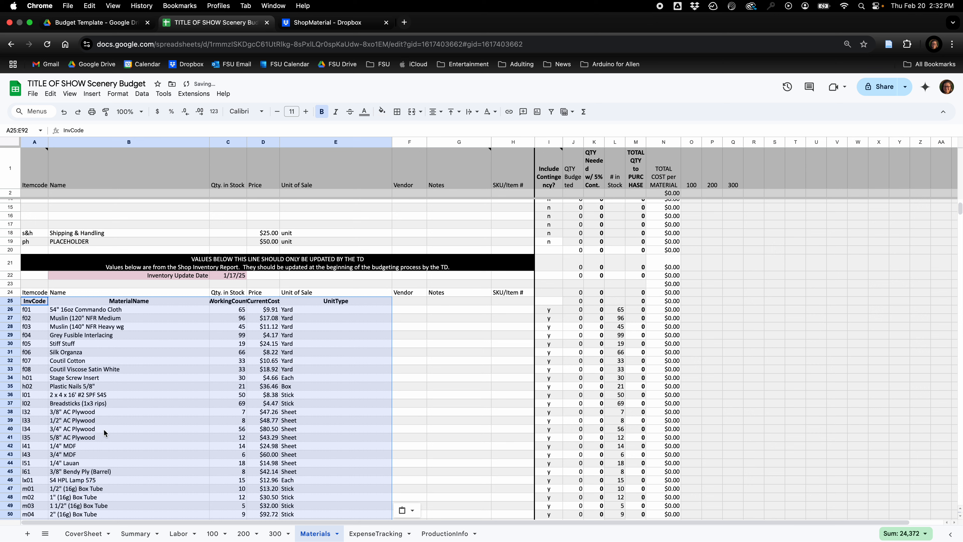
Set the Inventory Update Date on the Materials sheet to 2/20/25.
left_click(235, 275)
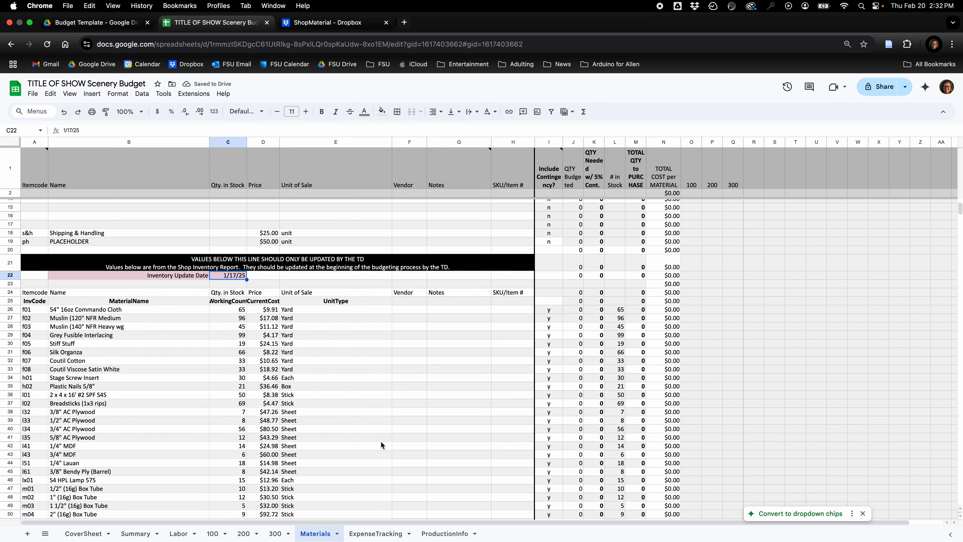
type("2/20/25")
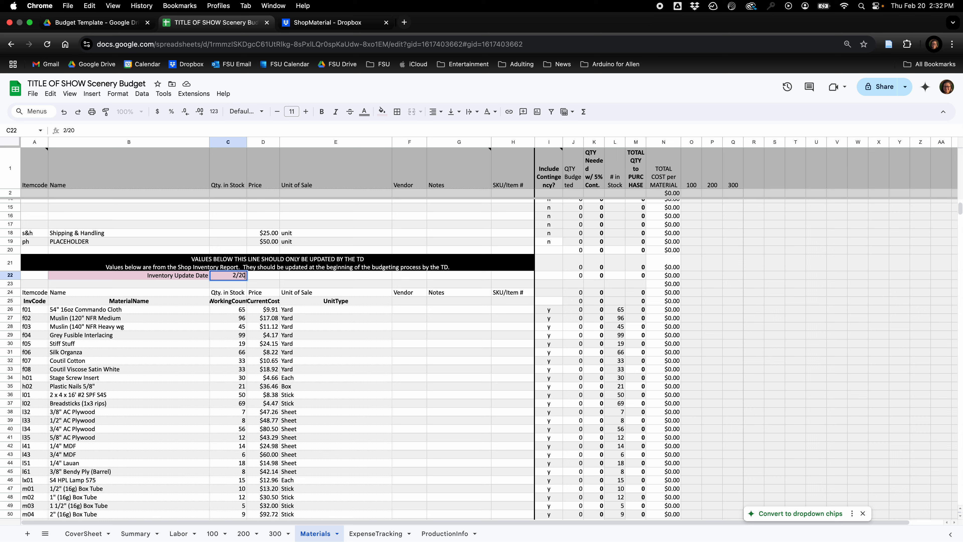
key("Return")
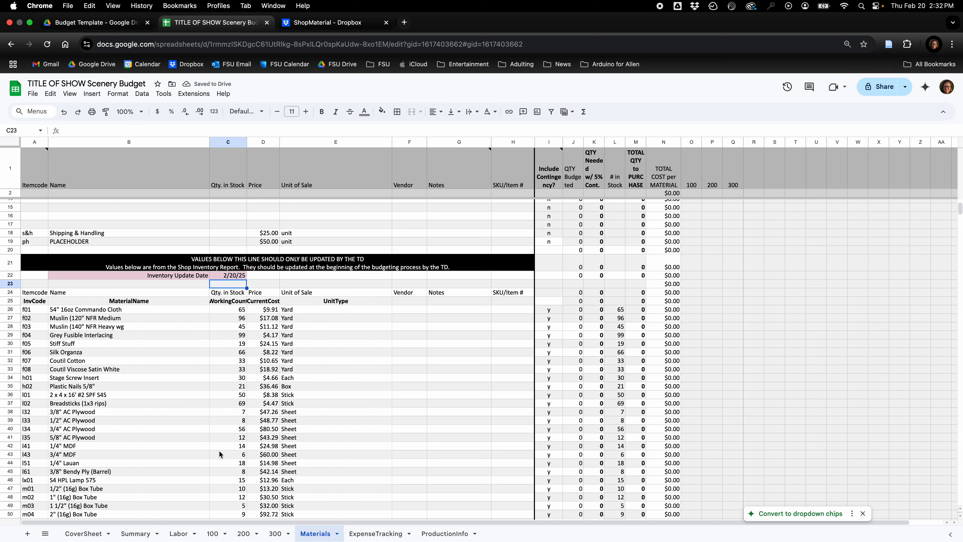
Open the 100 unit sheet, check its description block, and try to clear the protected Build hours total in G10.
left_click(212, 534)
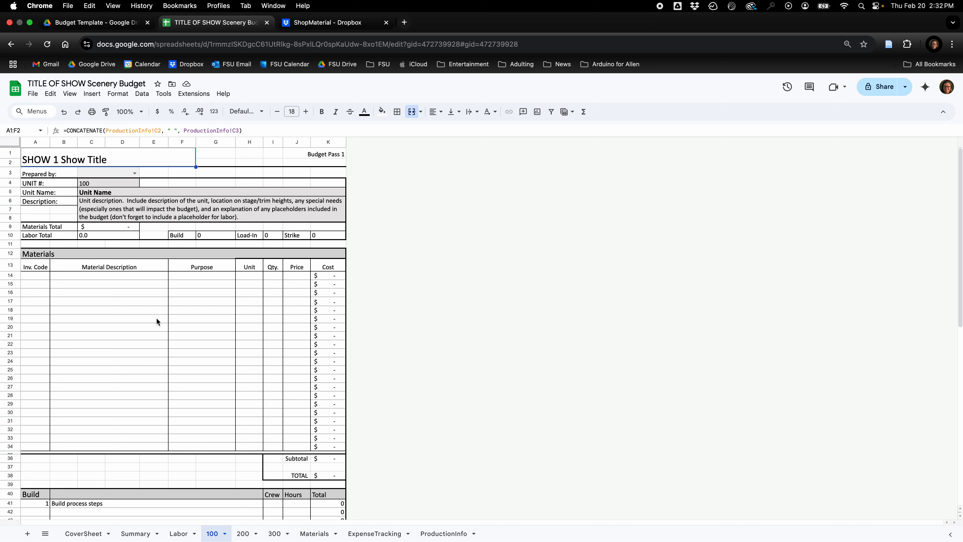
left_click(278, 219)
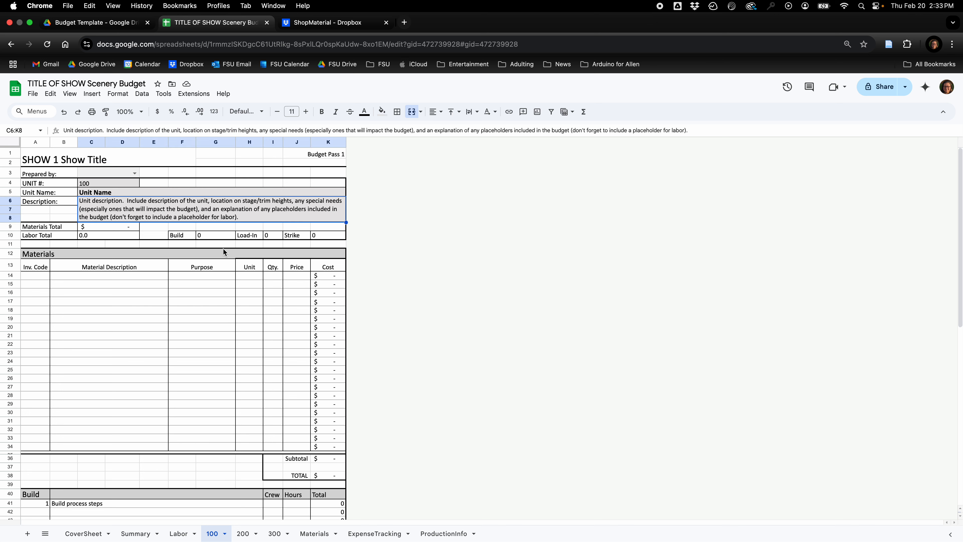
left_click(211, 237)
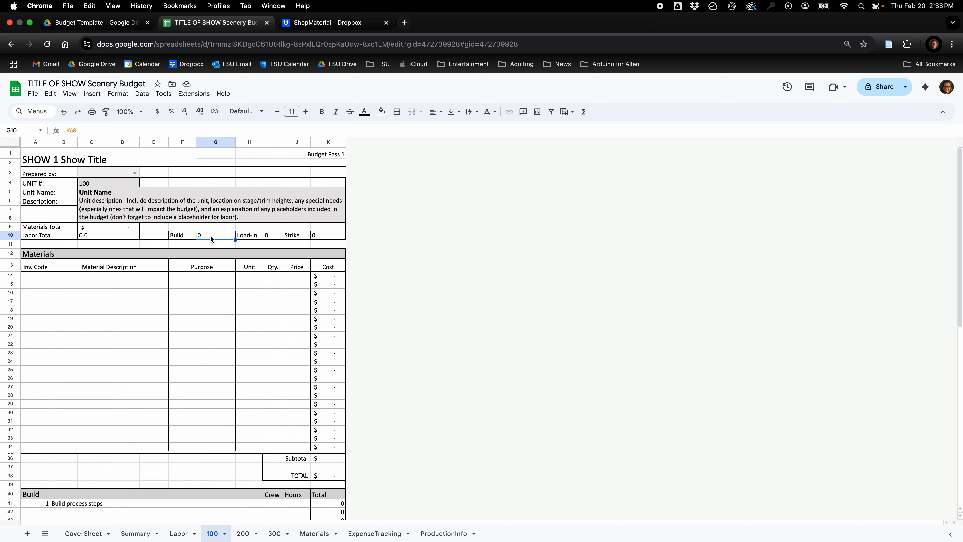
key("BackSpace")
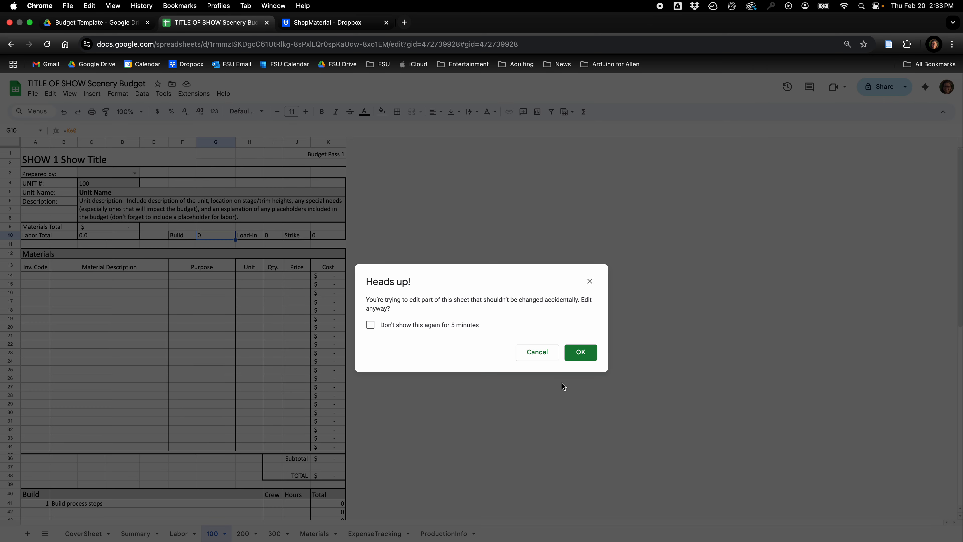
left_click(533, 353)
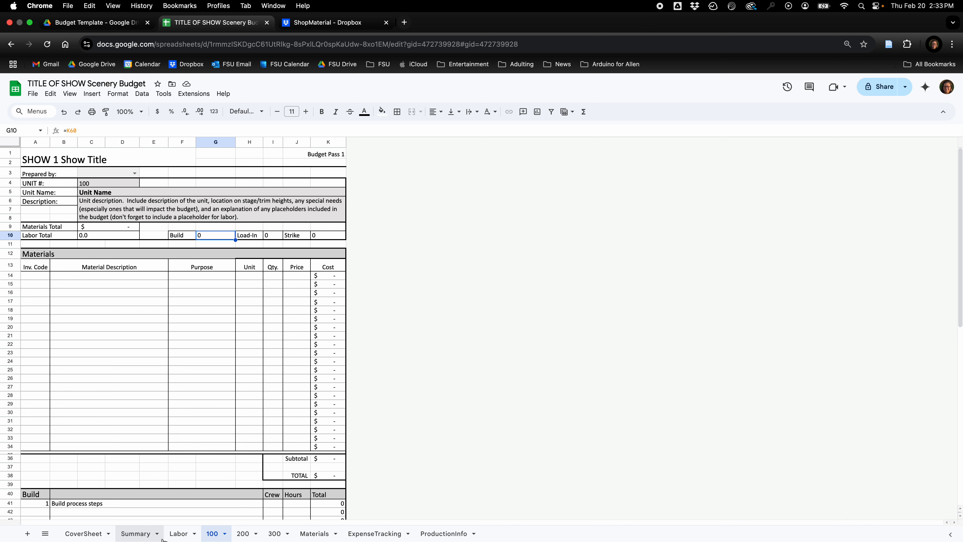
Open the Summary sheet and examine the unit numbers in the Scenic Element list.
left_click(135, 533)
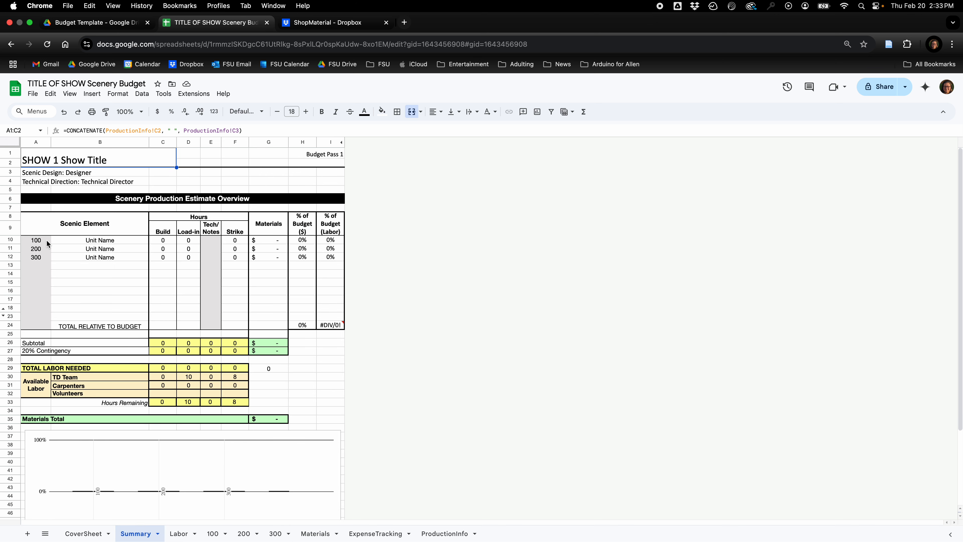
left_click_drag(46, 240, 37, 318)
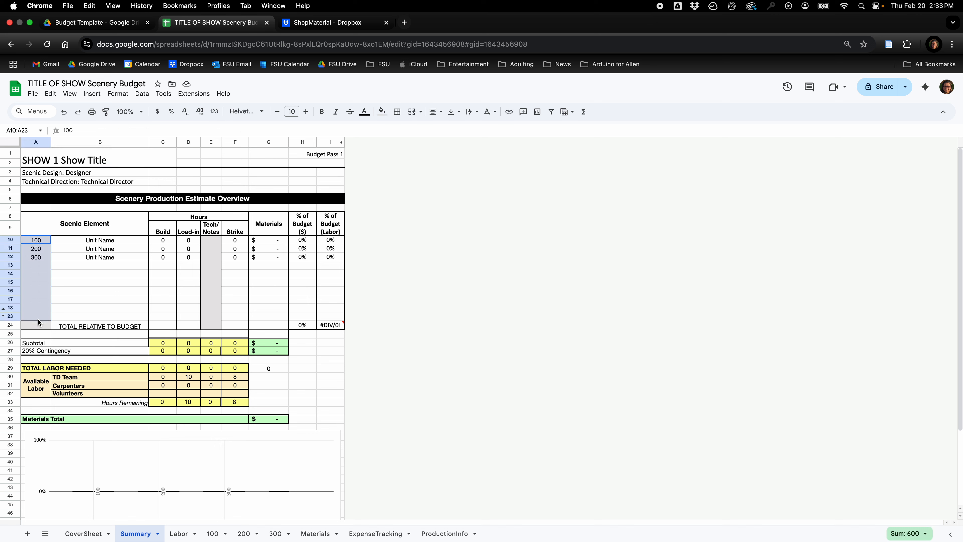
left_click(39, 257)
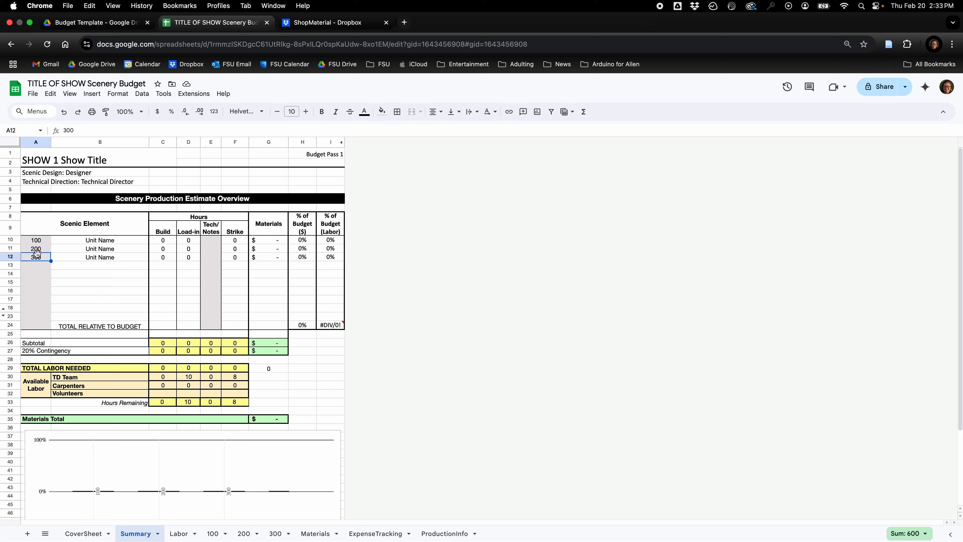
left_click(41, 240)
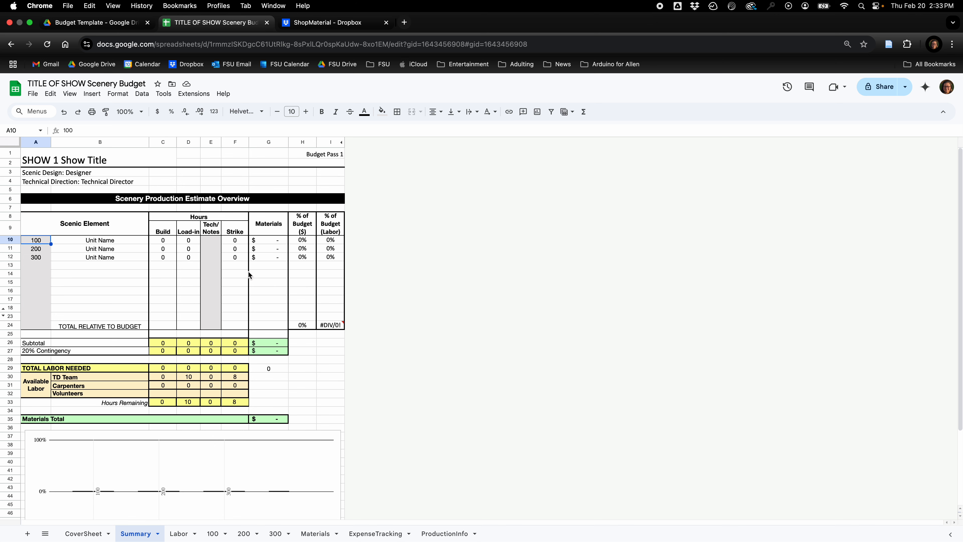
Open the 100 unit sheet and examine its Materials Total and Labor Total cells.
left_click(212, 534)
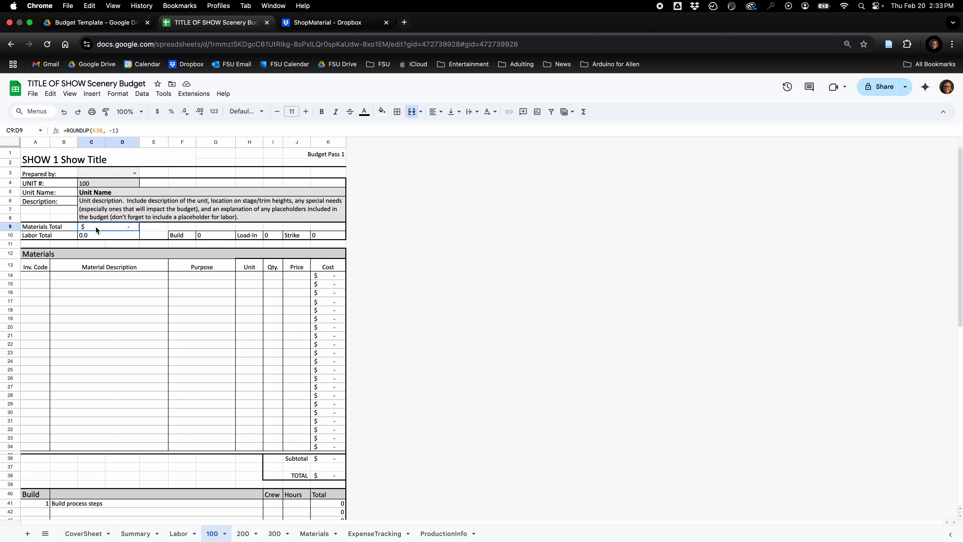
left_click_drag(96, 226, 341, 238)
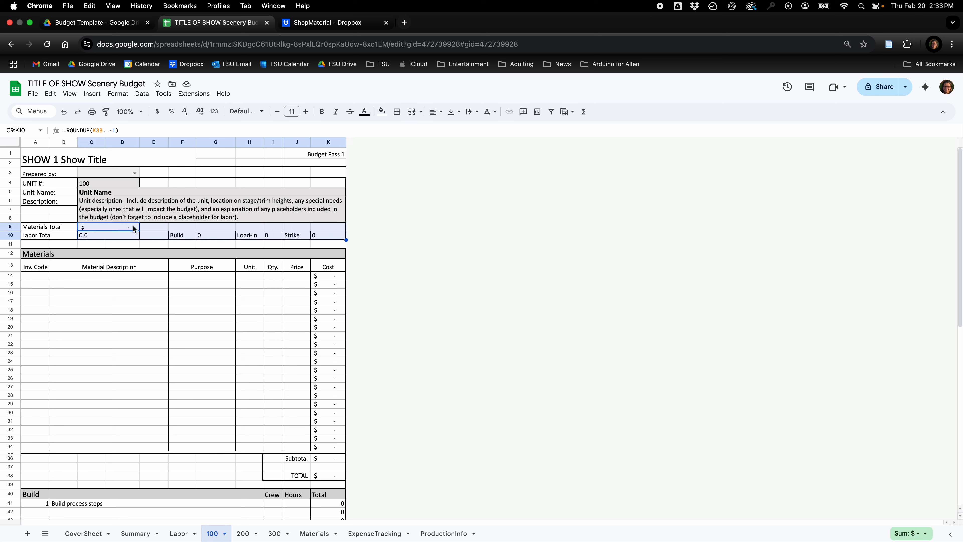
left_click(120, 236)
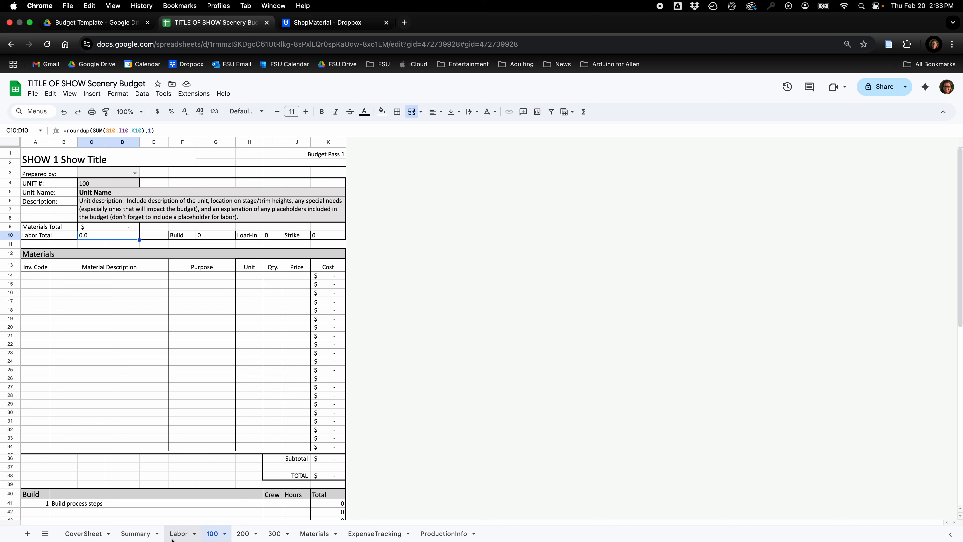
Return to the Summary sheet and review the labor hours, materials totals and budget chart.
left_click(136, 533)
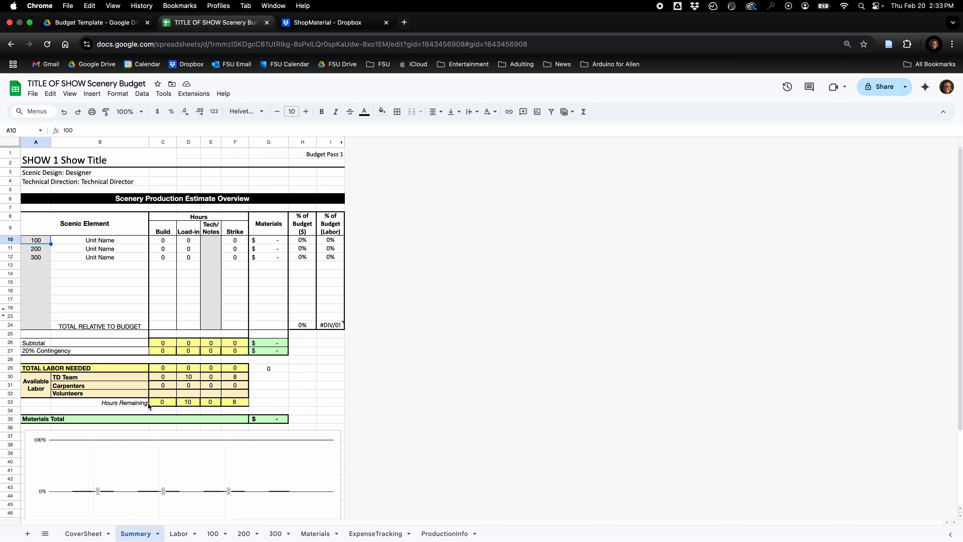
scroll(148, 403, "down", 2)
scroll(148, 402, "down", 1)
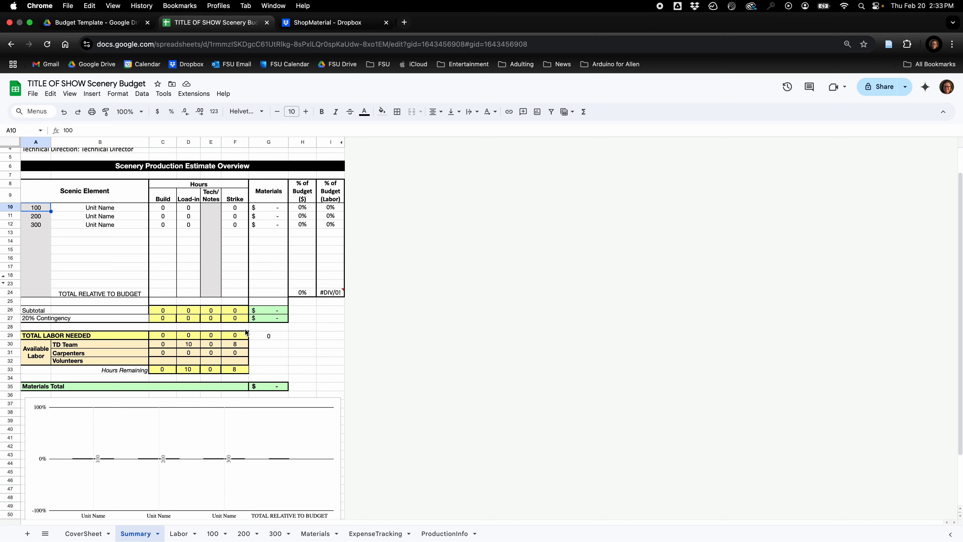
Open the Labor sheet and examine the week numbers and date ranges of the Build period.
left_click(177, 535)
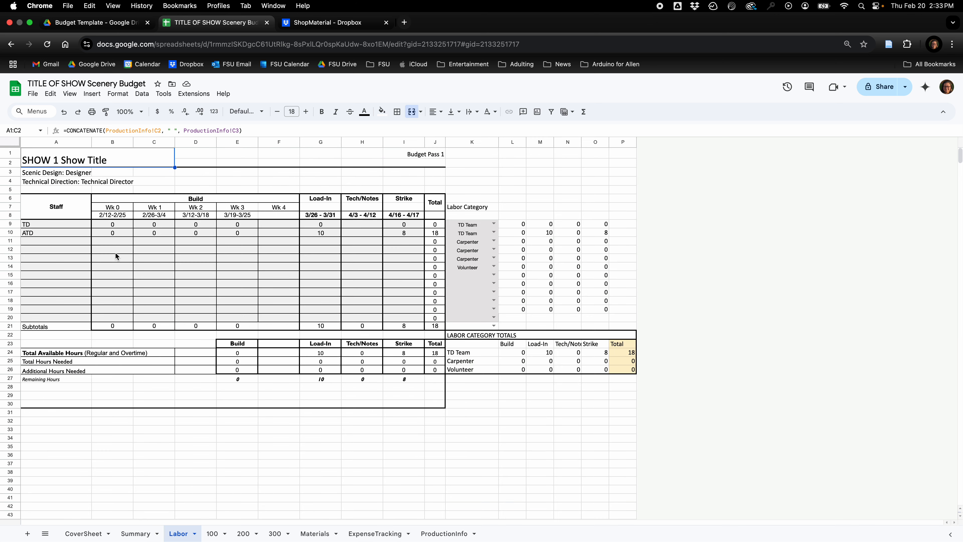
left_click_drag(108, 215, 249, 214)
left_click(272, 215)
left_click(118, 207)
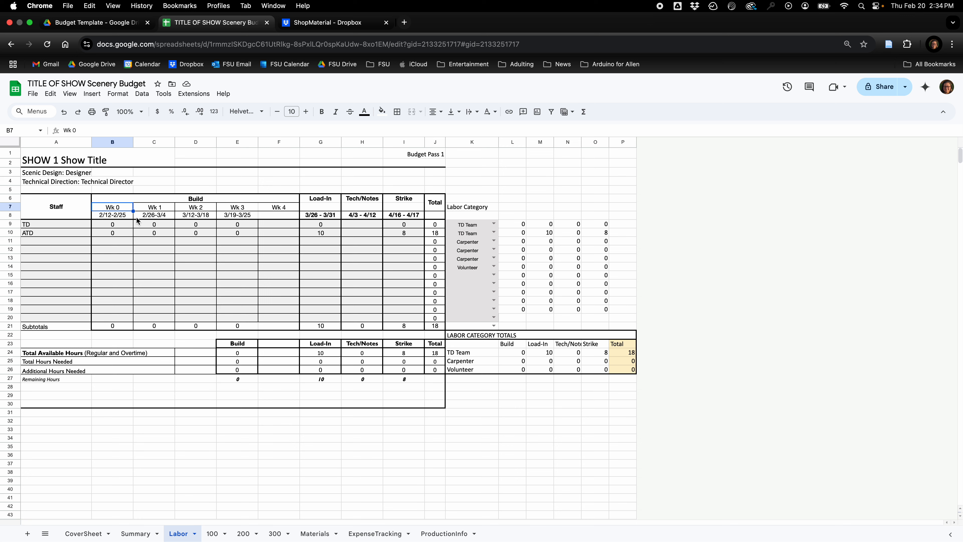
Enter Carpenter #1 and Carpenter #2 in the Staff column directly below ATD.
left_click(57, 232)
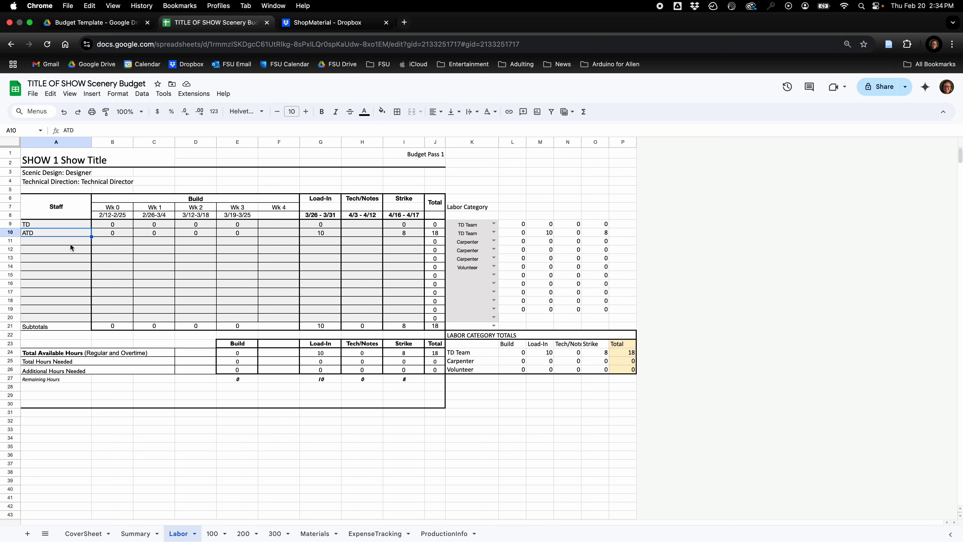
key("Down")
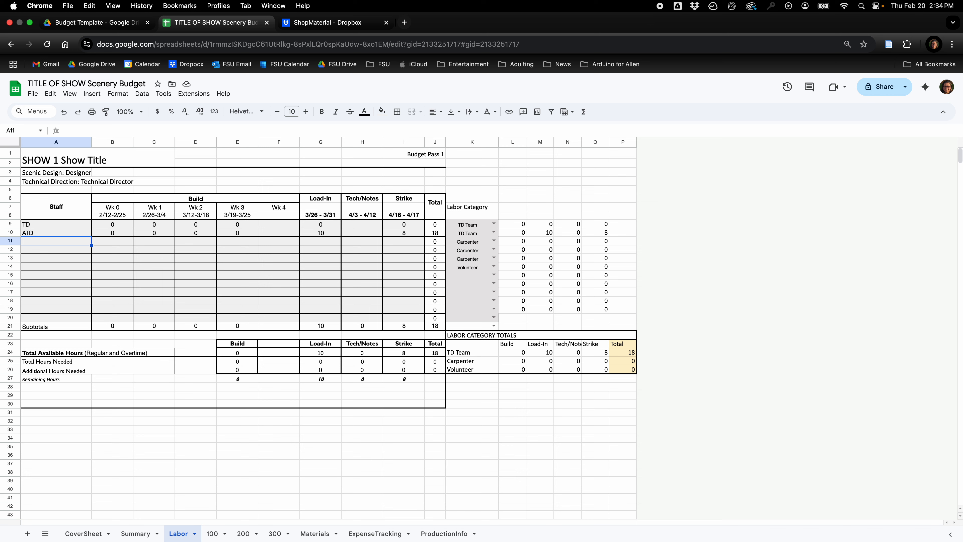
type("Carpenter ")
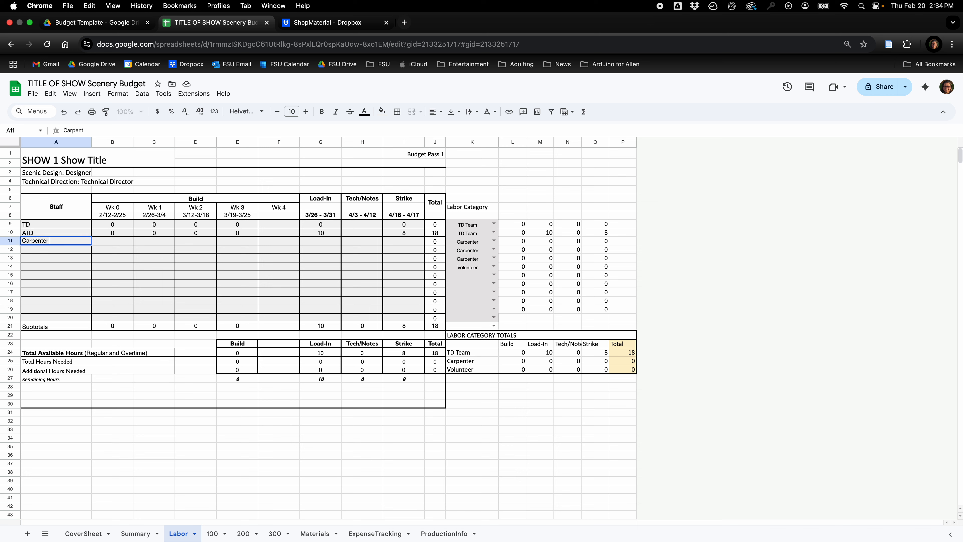
type("#1")
key("Return")
type("Carpetner")
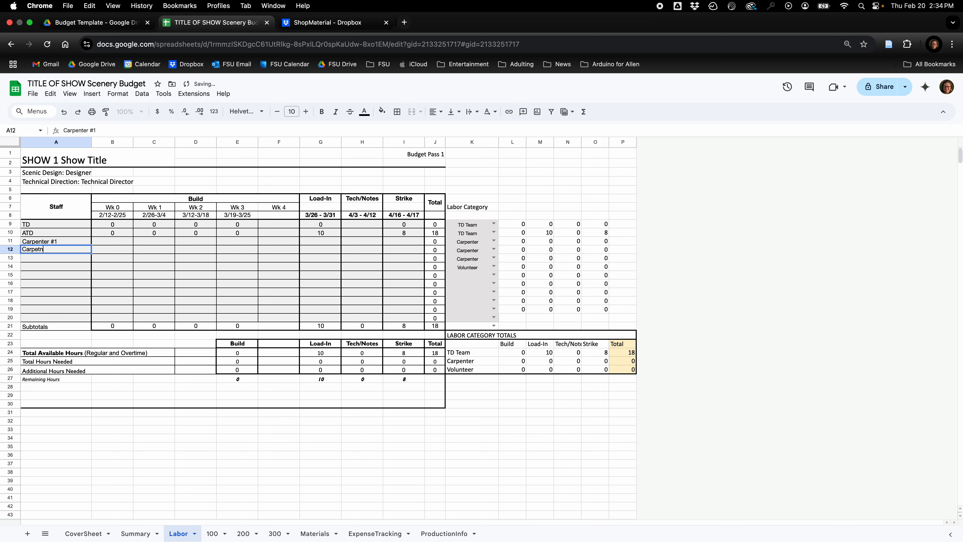
key("BackSpace")
key("BackSpace")
key("BackSpace")
key("BackSpace")
type("nter @")
key("BackSpace")
type("#2")
key("Return")
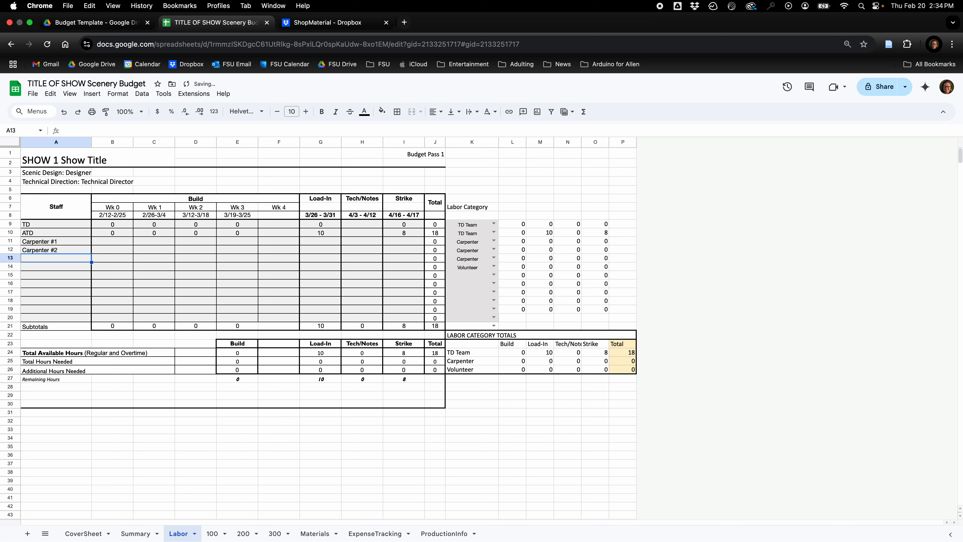
Replace the two numbered carpenter entries with the carpenters' first names and add a third carpenter's first name below them.
key("Up")
key("Up")
type("Hunter")
key("Return")
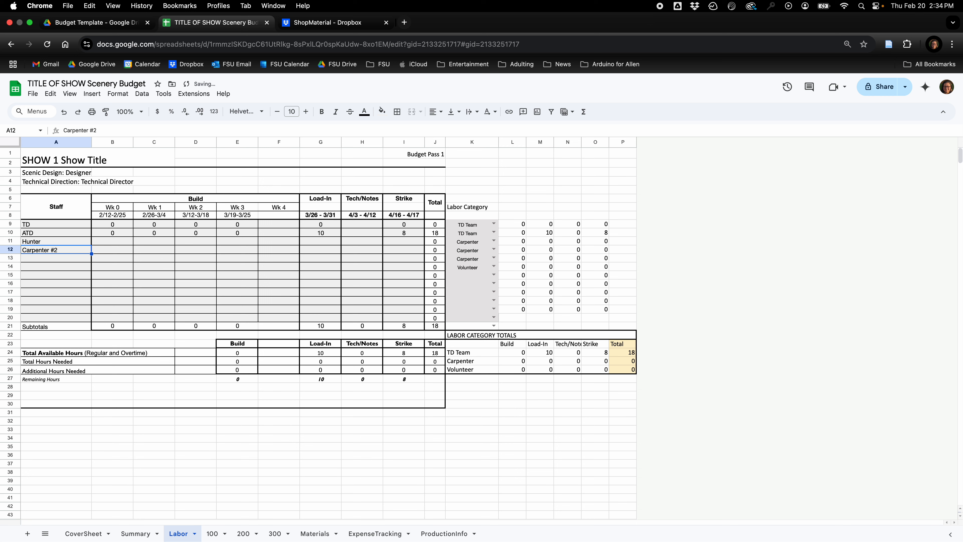
type("Cole")
key("Return")
type("Angus")
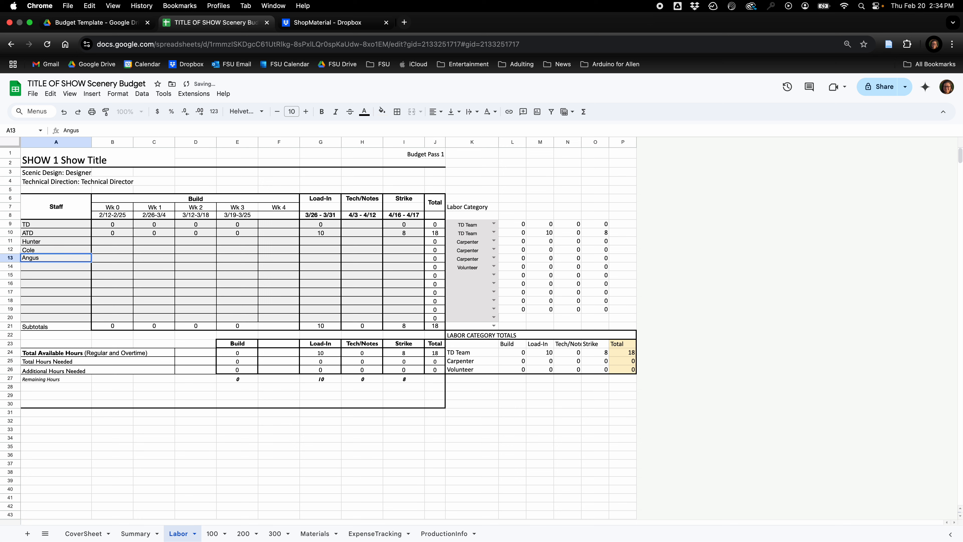
Enter 20 Wk 1 build hours for each of the three carpenters.
key("Up")
key("Up")
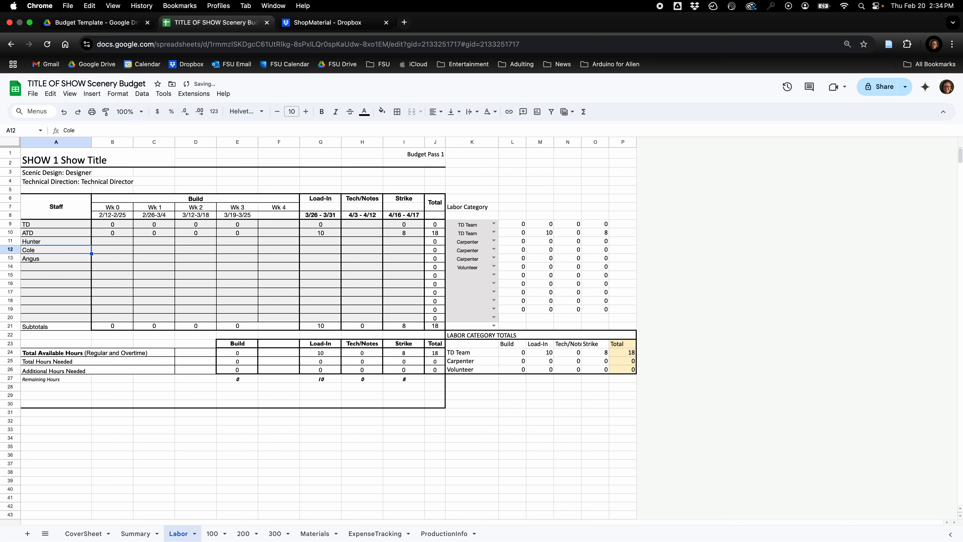
key("Right")
key("Right")
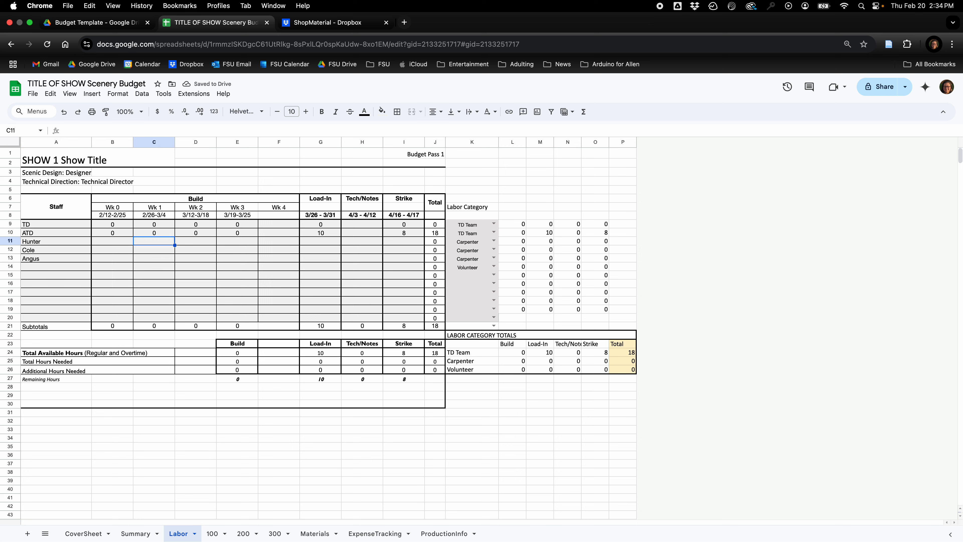
type("20")
key("Return")
type("20")
key("Return")
type("20")
key("Return")
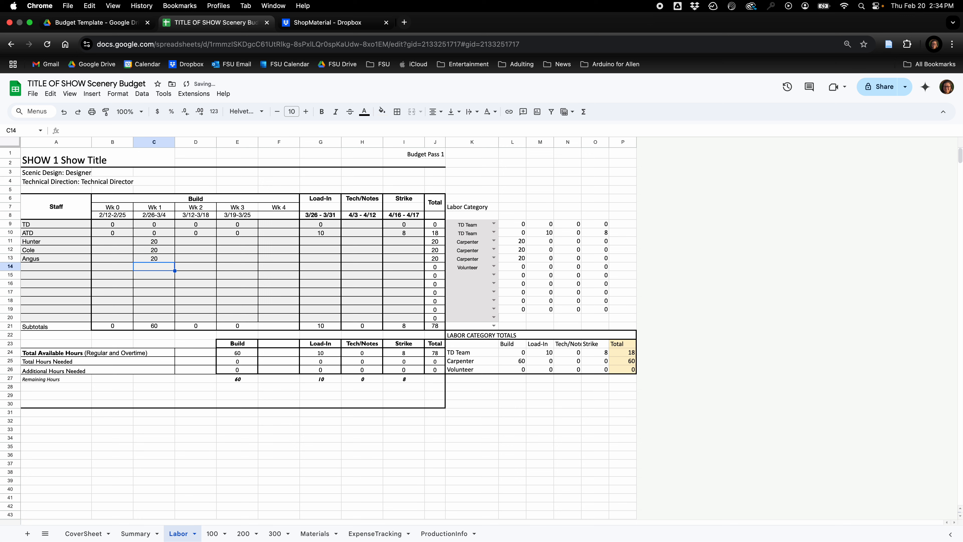
Enter 20 Wk 2 build hours for each of the three carpenters.
key("Right")
key("Up")
key("Up")
key("Up")
type("20")
key("Return")
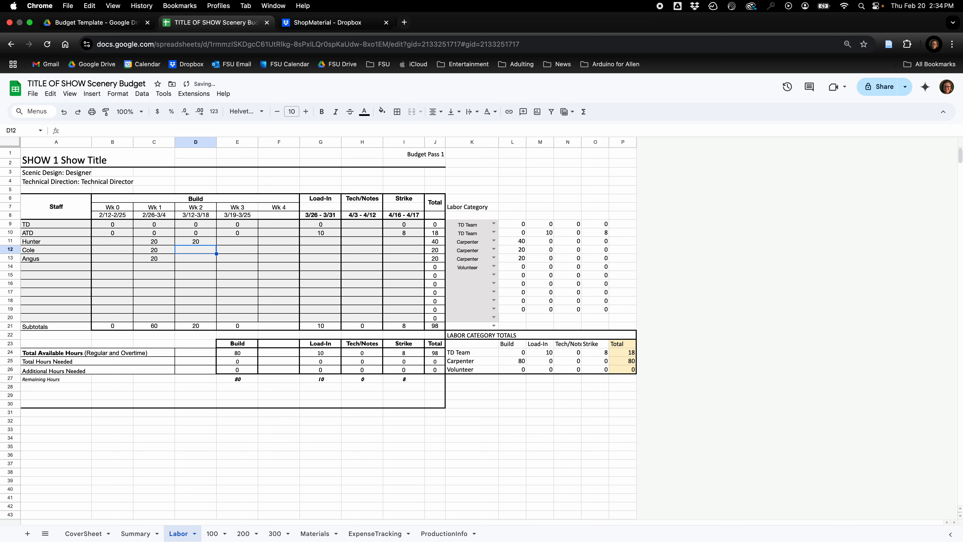
type("20")
key("Return")
type("20")
key("Return")
Enter 20 Wk 3 build hours for each of the three carpenters.
key("Right")
key("Up")
key("Up")
key("Up")
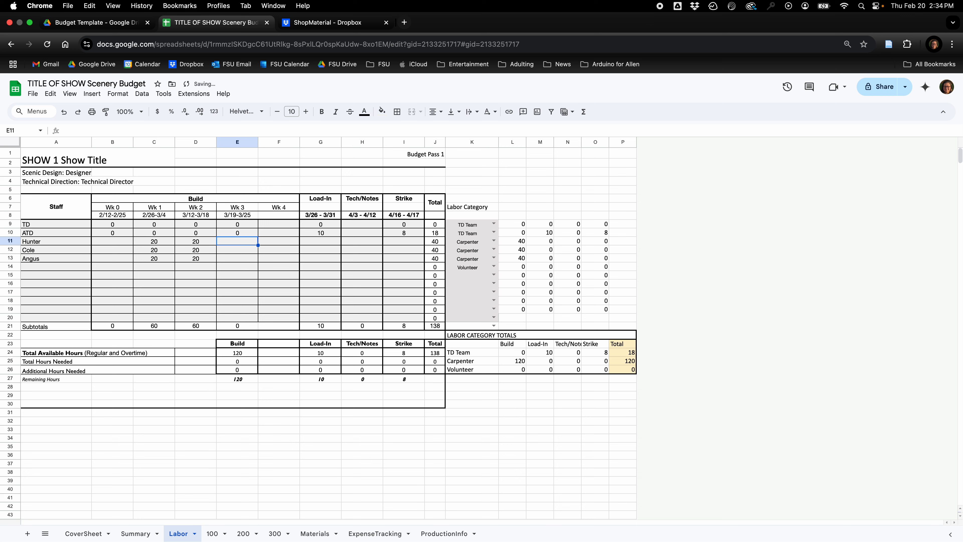
type("20")
key("Return")
type("20")
key("Return")
type("20")
key("Tab")
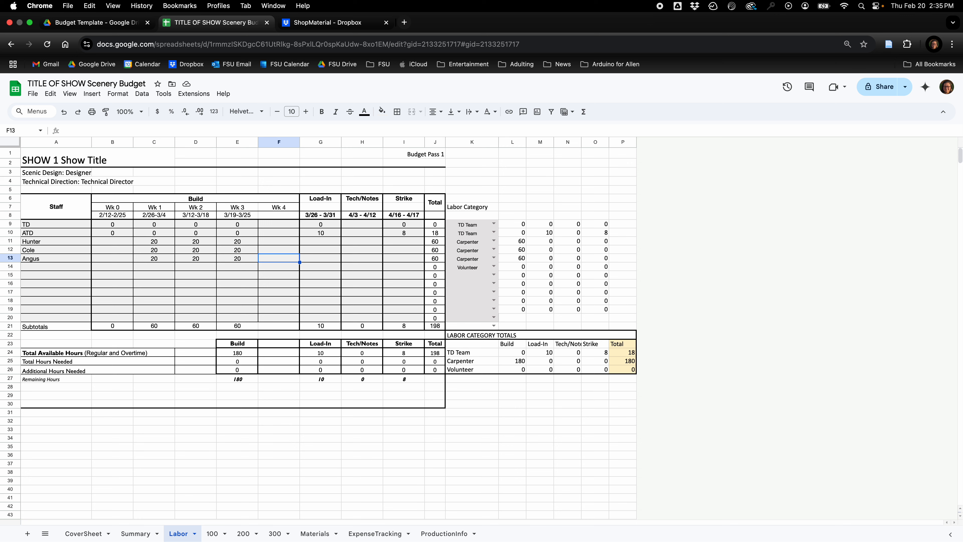
Change the Wk 1 build hours to 15 for each of the three carpenters.
key("Left")
key("Left")
key("Left")
key("Up")
key("Up")
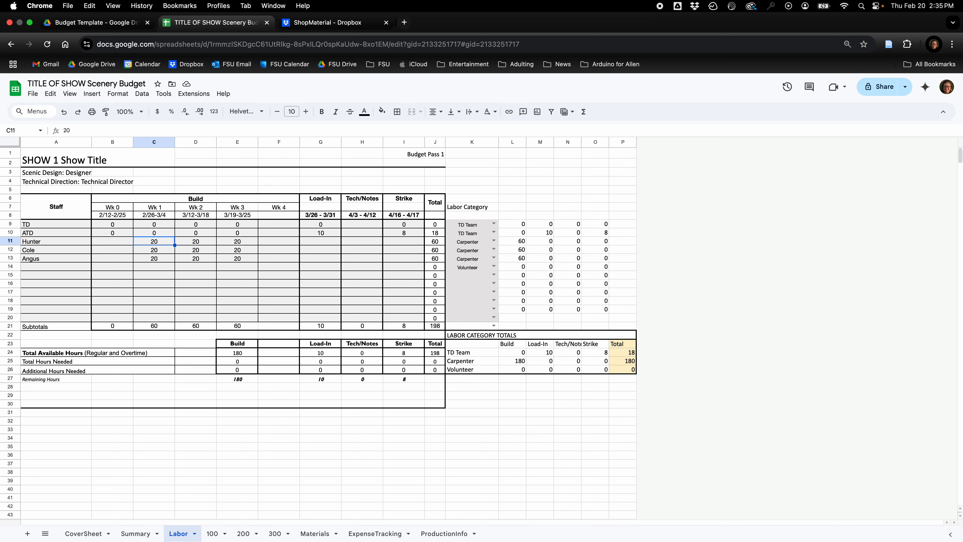
type("15")
key("Return")
type("15")
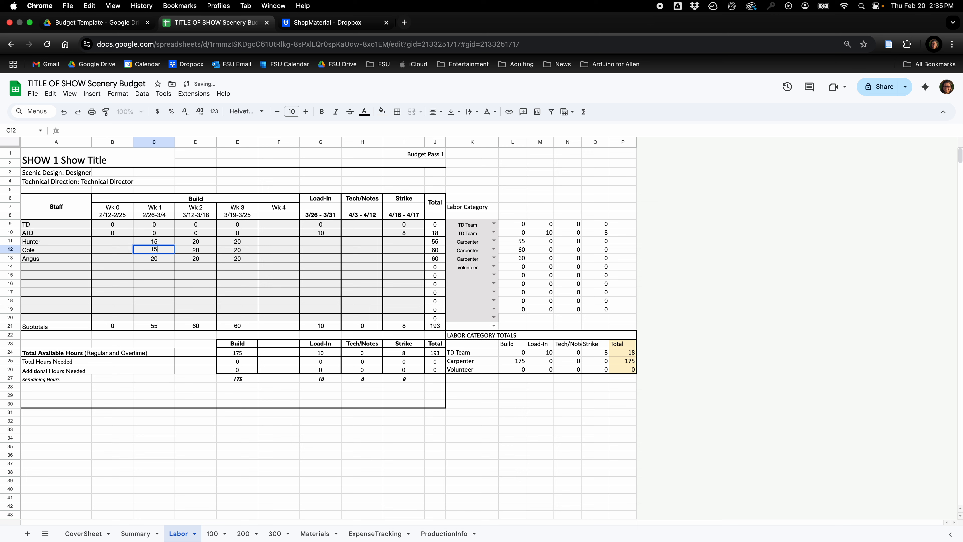
key("Return")
type("15")
key("Return")
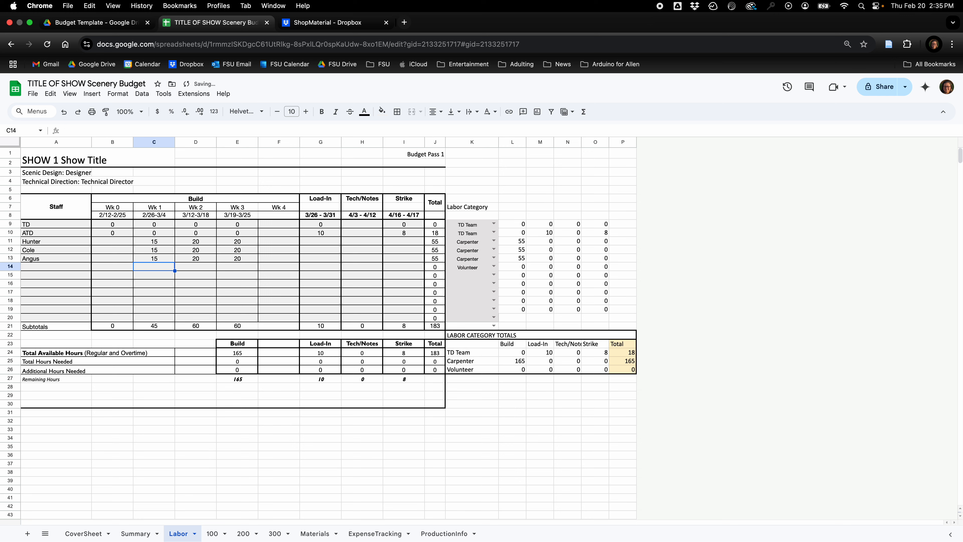
key("Up")
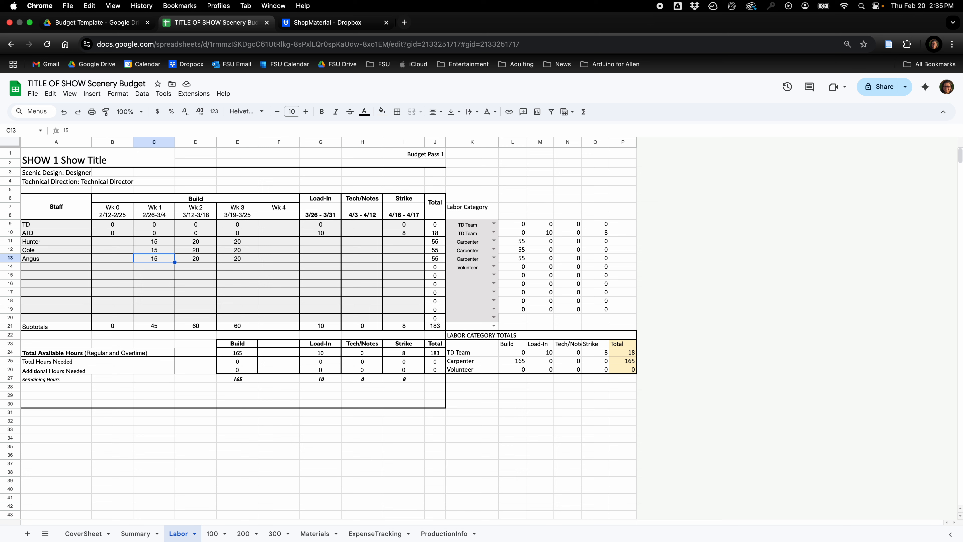
Add TP Students to the Staff column directly below the three carpenters.
key("Right")
key("Right")
key("Right")
key("Down")
key("Left")
key("Left")
key("Left")
key("Left")
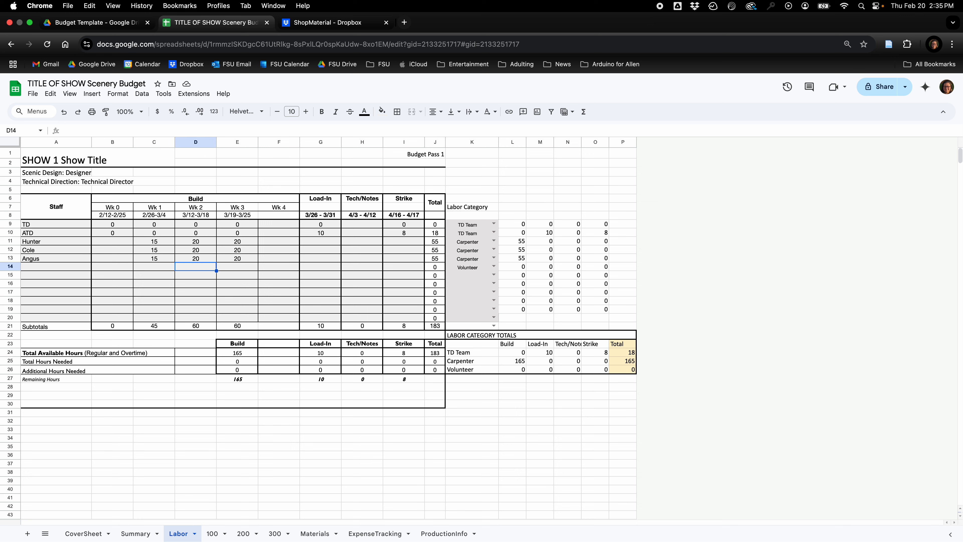
key("Left")
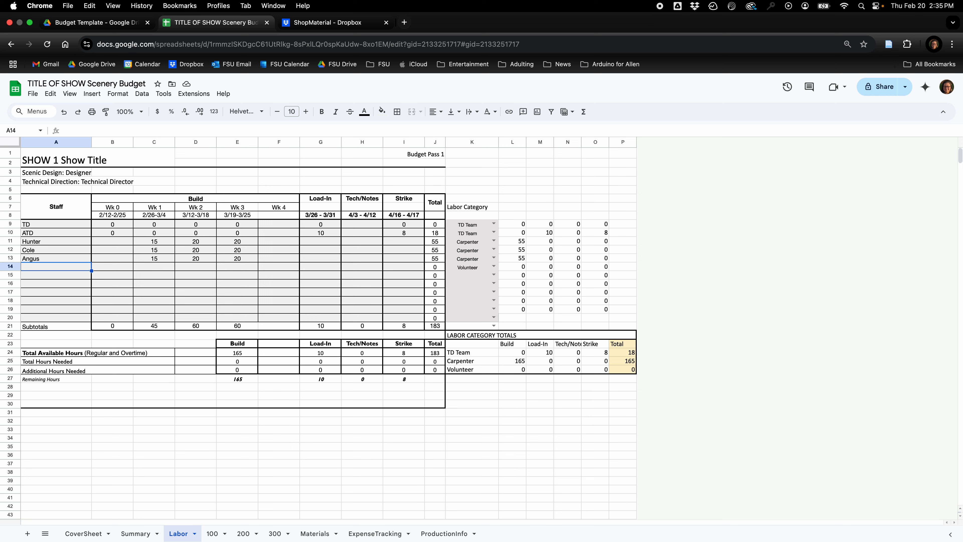
type("TP ")
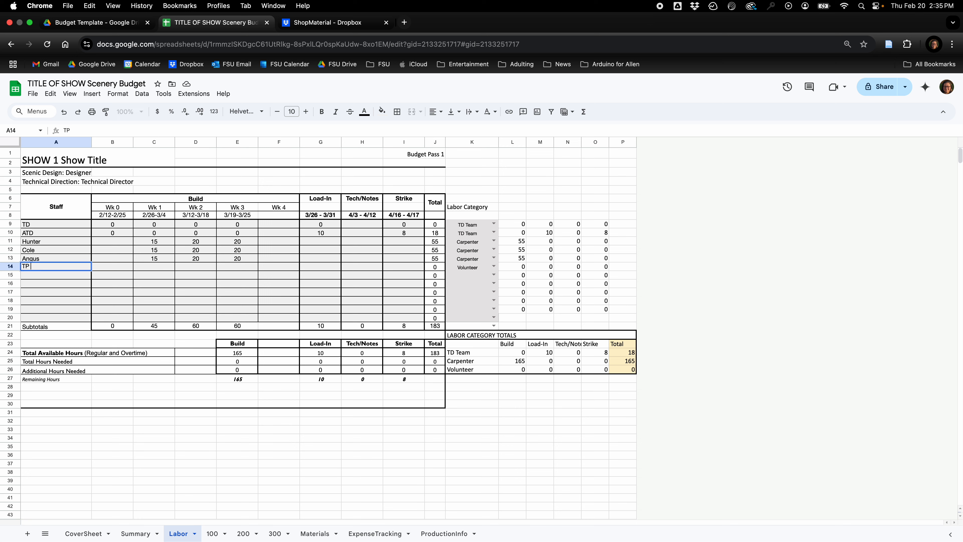
type("Student")
key("Tab")
key("Tab")
key("Tab")
key("Tab")
key("Tab")
key("Tab")
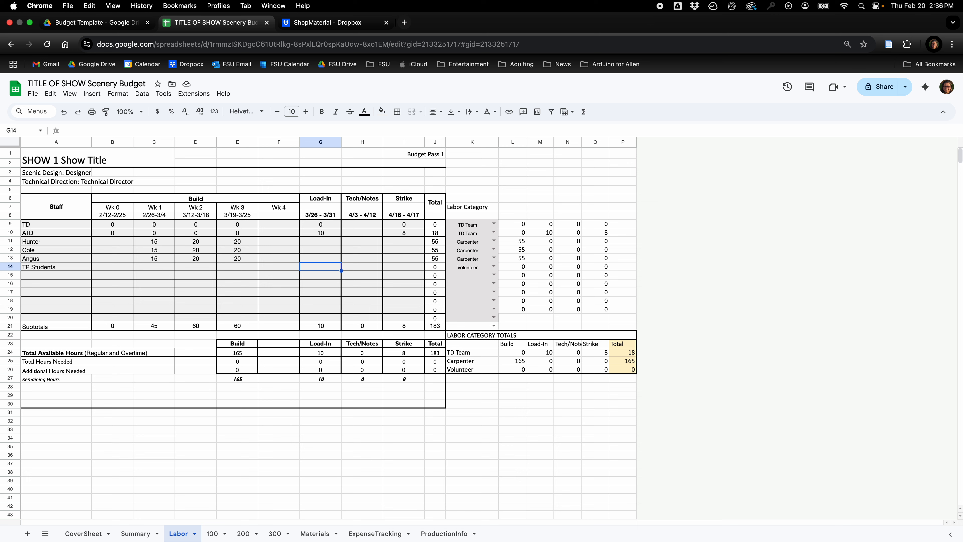
Enter 140 Load-In hours for TP Students and clear the entry again.
type("14")
key("Escape")
type("140")
key("Return")
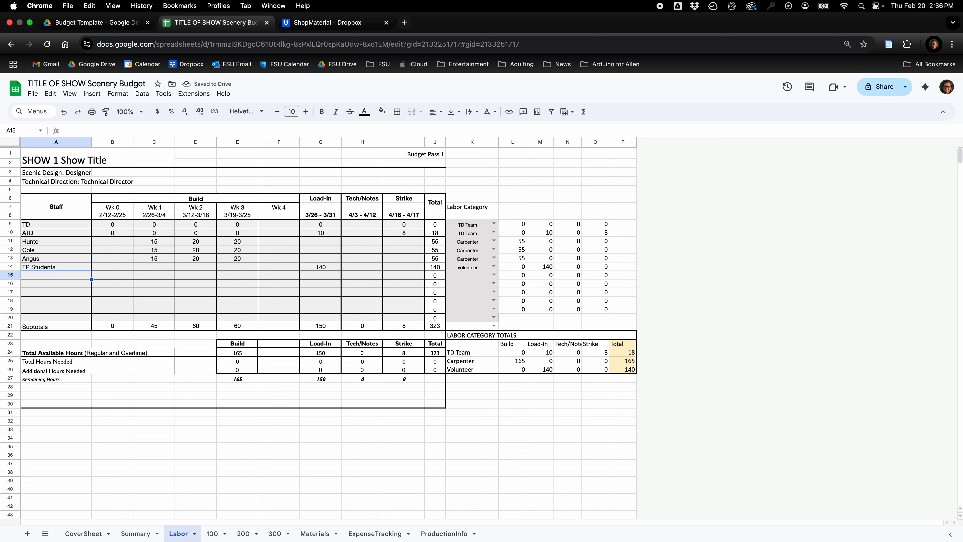
left_click(318, 268)
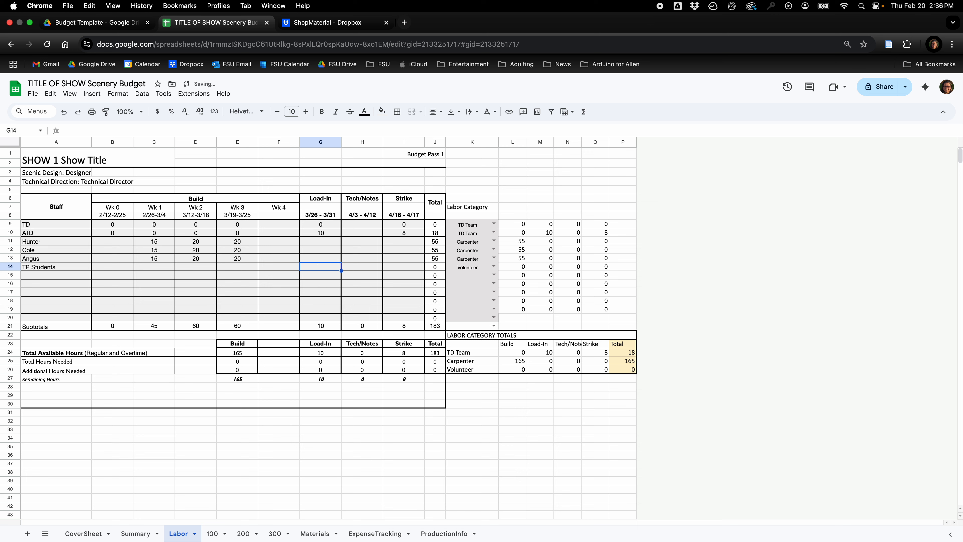
Review the Load-In hours, the labor category section in columns K to P, and the category options for the TP Students row.
key("Up")
key("Up")
key("Up")
key("Up")
key("Up")
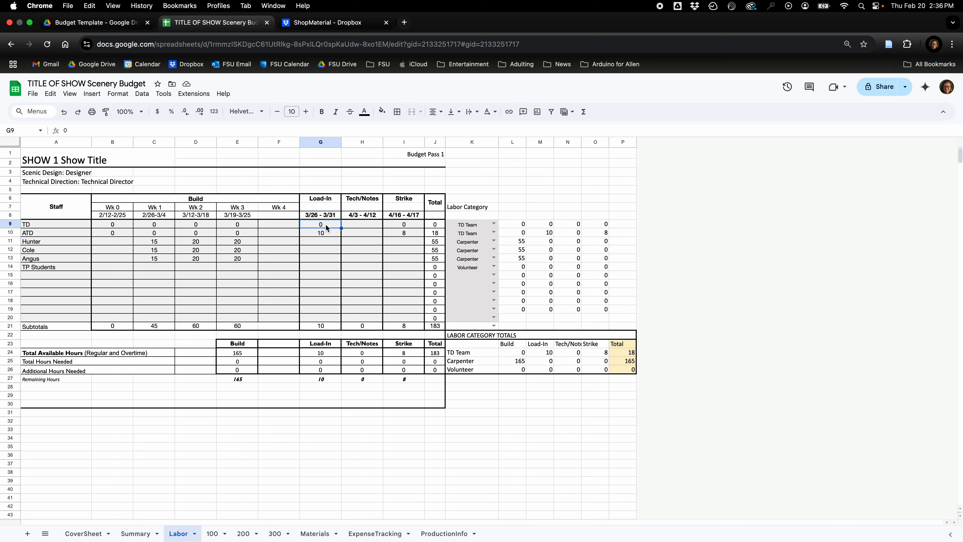
left_click(318, 270)
left_click_drag(484, 138, 664, 152)
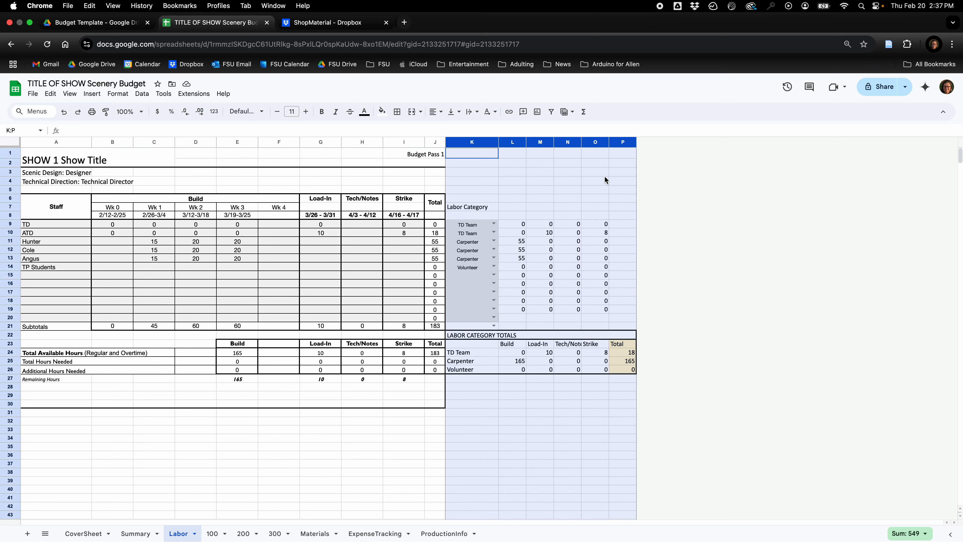
left_click(494, 359)
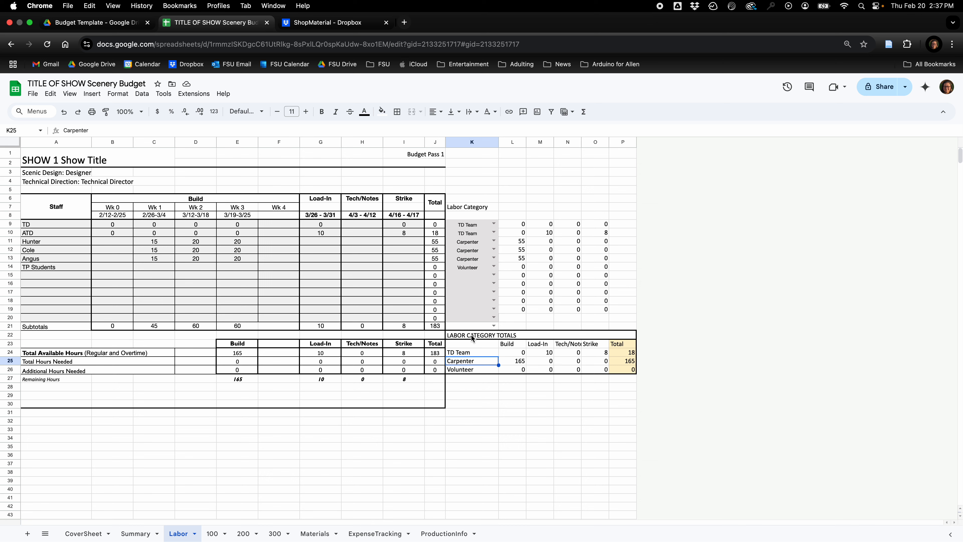
left_click(493, 267)
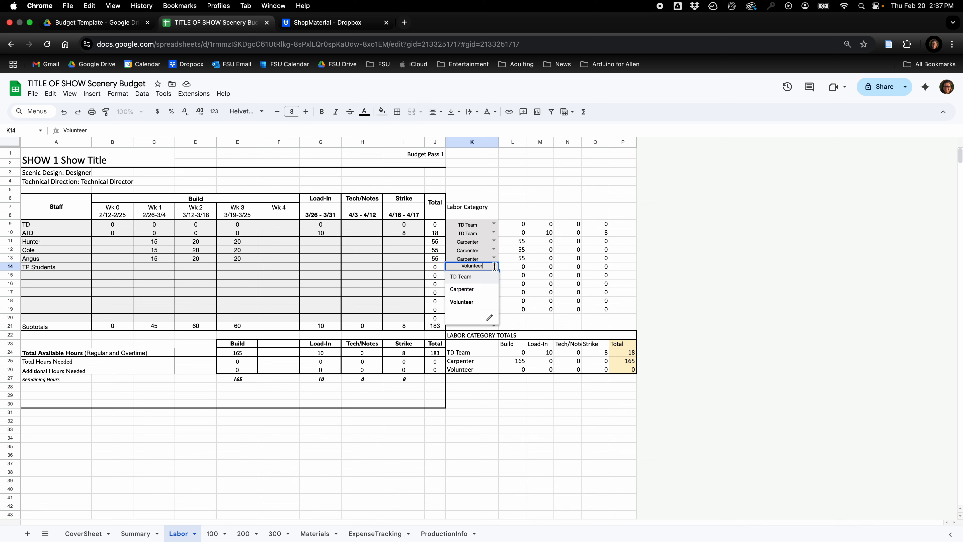
left_click(510, 265)
Enter 120 Load-In hours for TP Students.
left_click(314, 267)
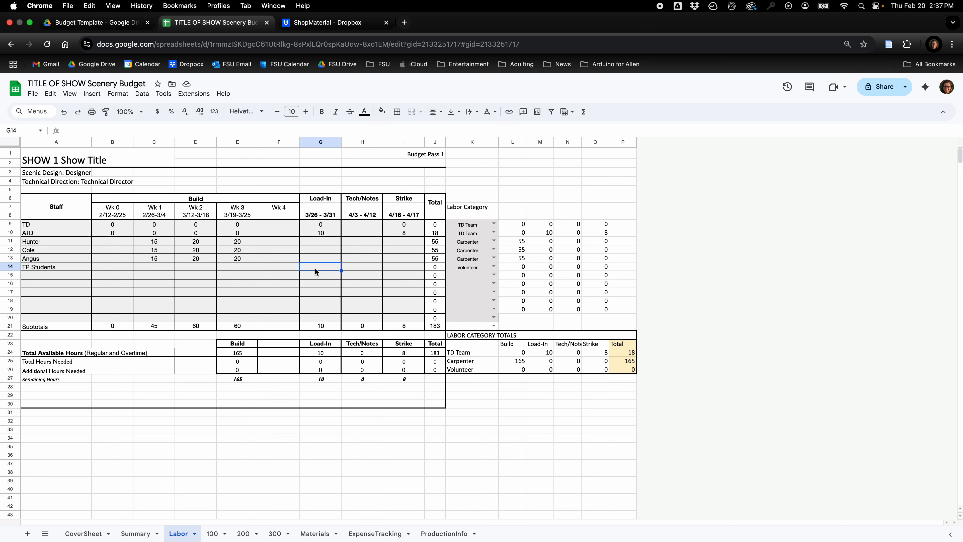
type("120")
key("Return")
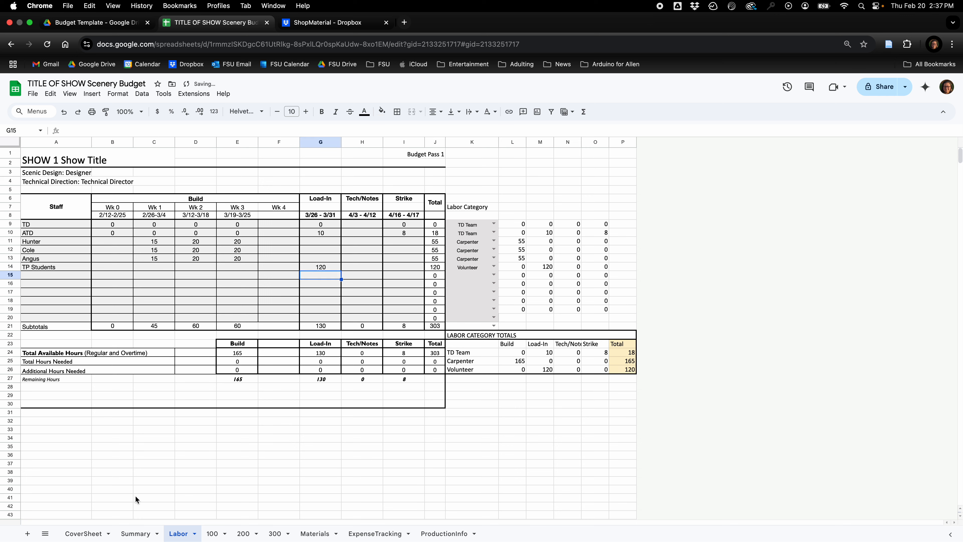
Compare the available labor on the Summary sheet with the Labor sheet's volunteer category and Load-In totals.
left_click(135, 533)
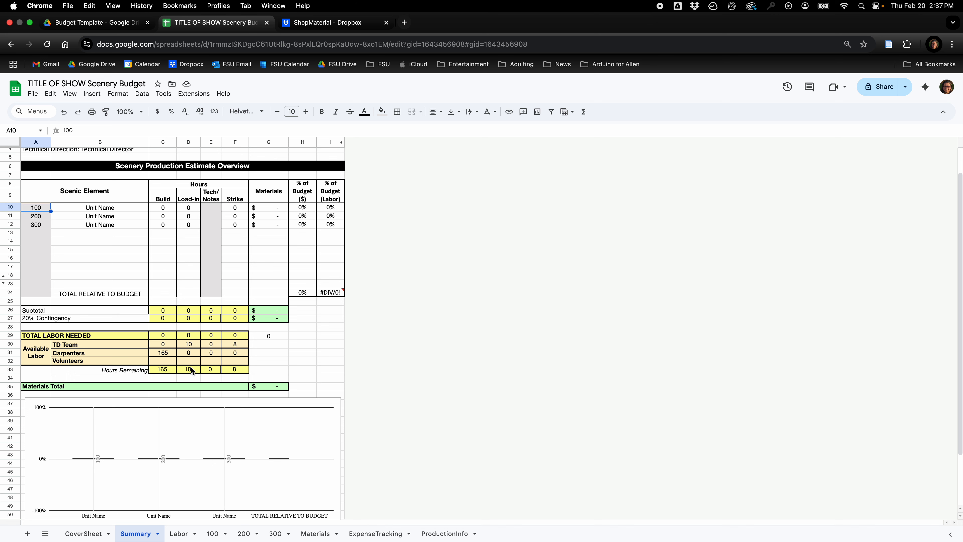
left_click(179, 533)
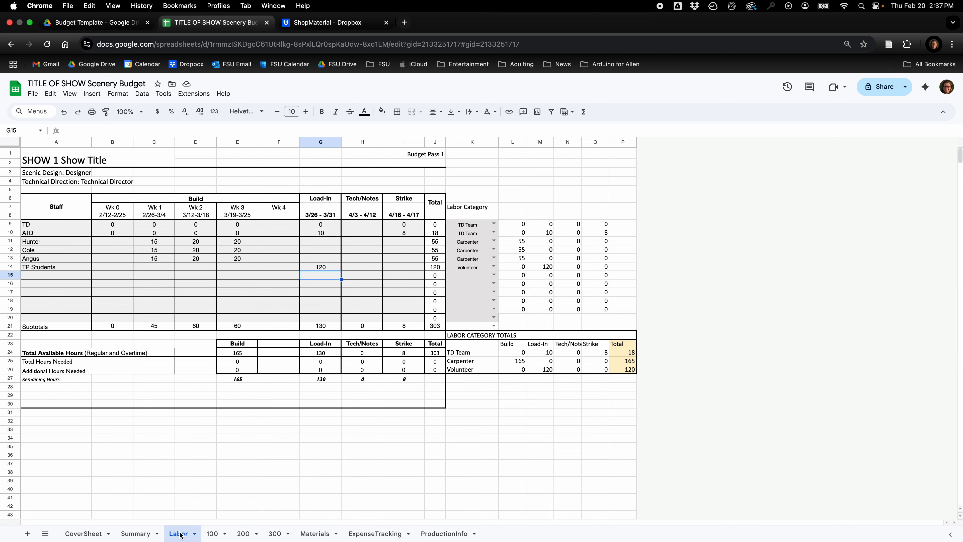
left_click(495, 265)
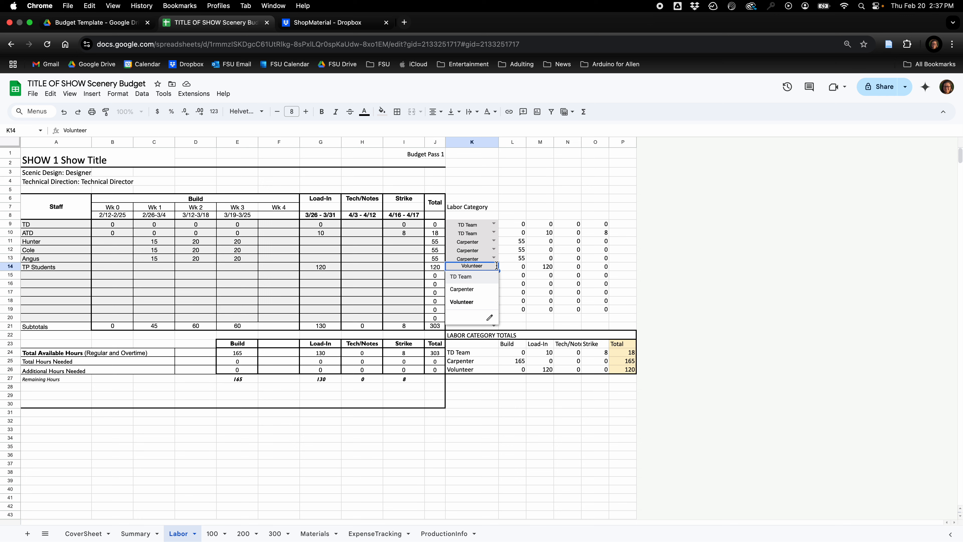
left_click(507, 266)
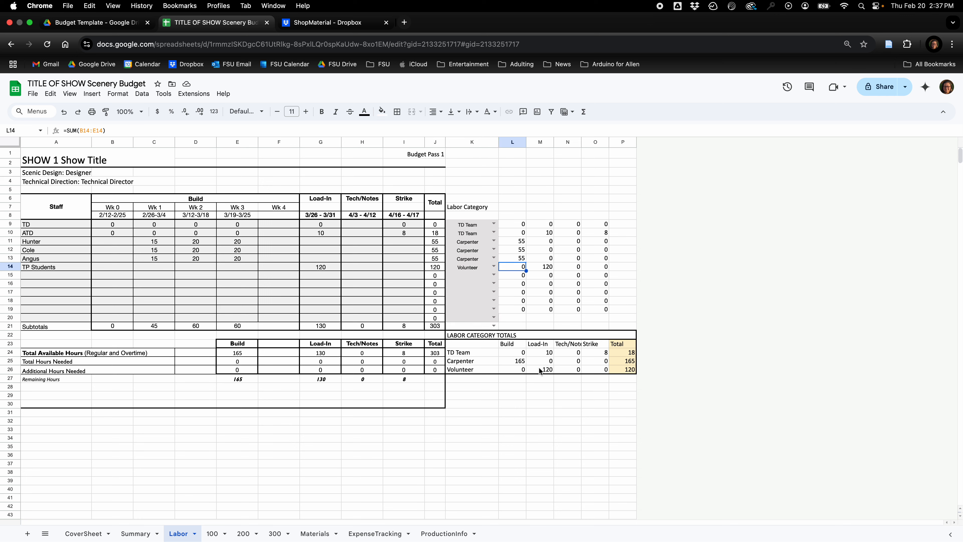
left_click(321, 353)
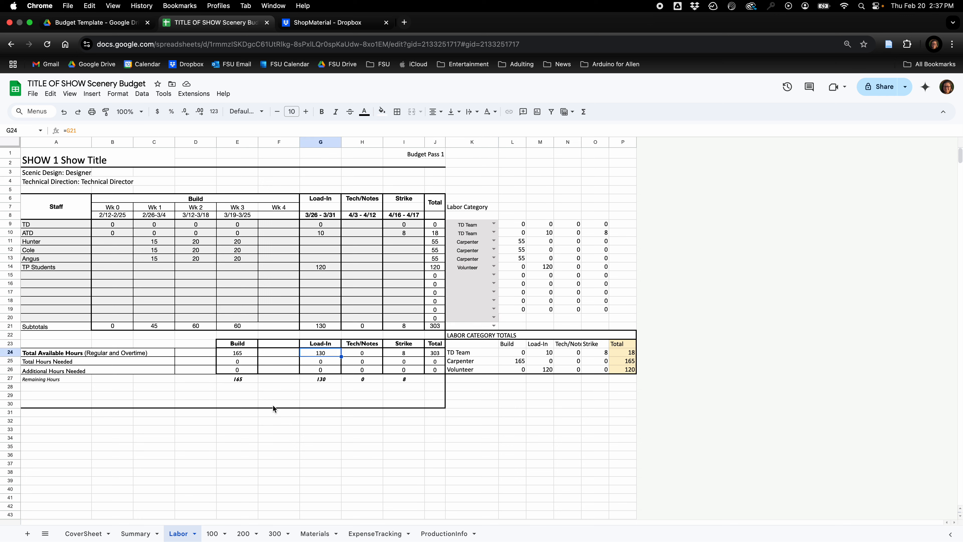
left_click(120, 534)
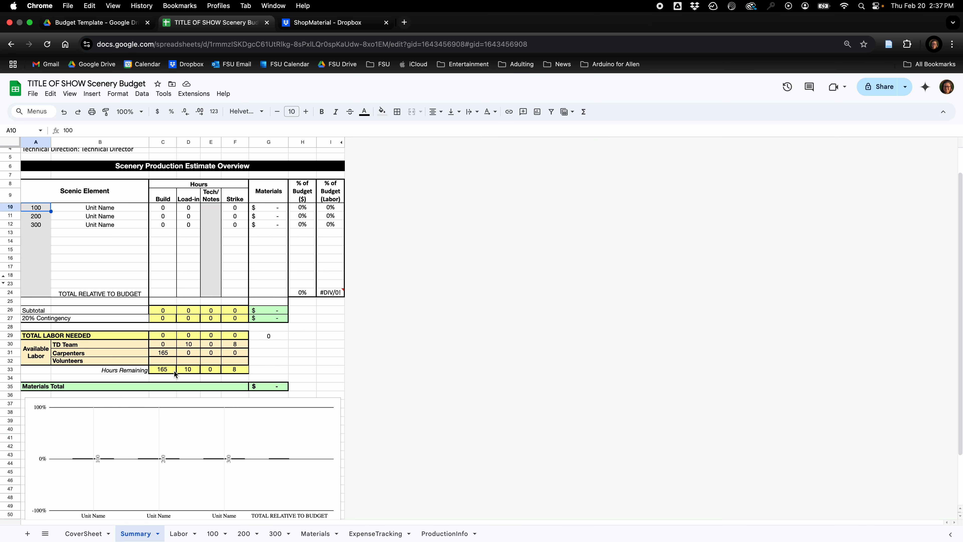
Set the labor category of the TP Students row on the Labor sheet to Carpenter.
left_click(183, 533)
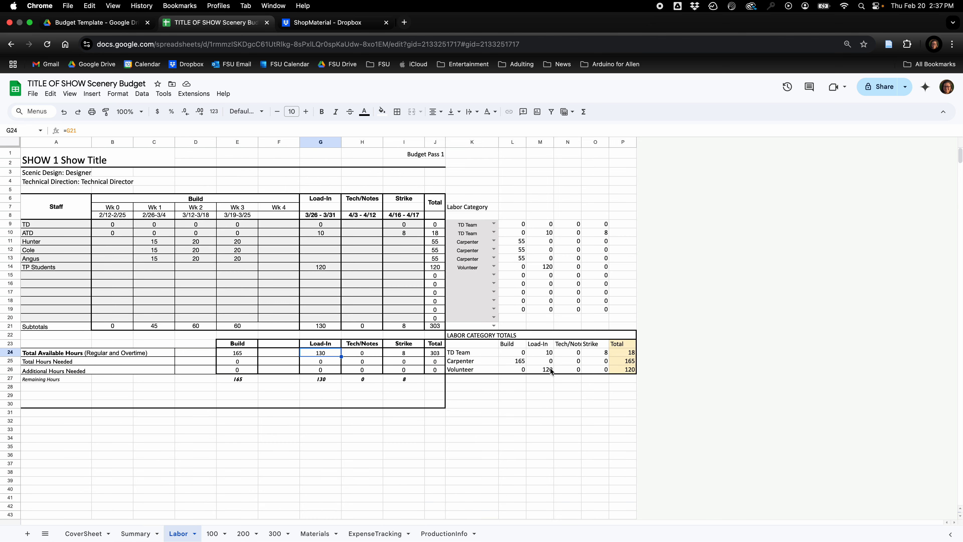
double_click(492, 267)
left_click(462, 289)
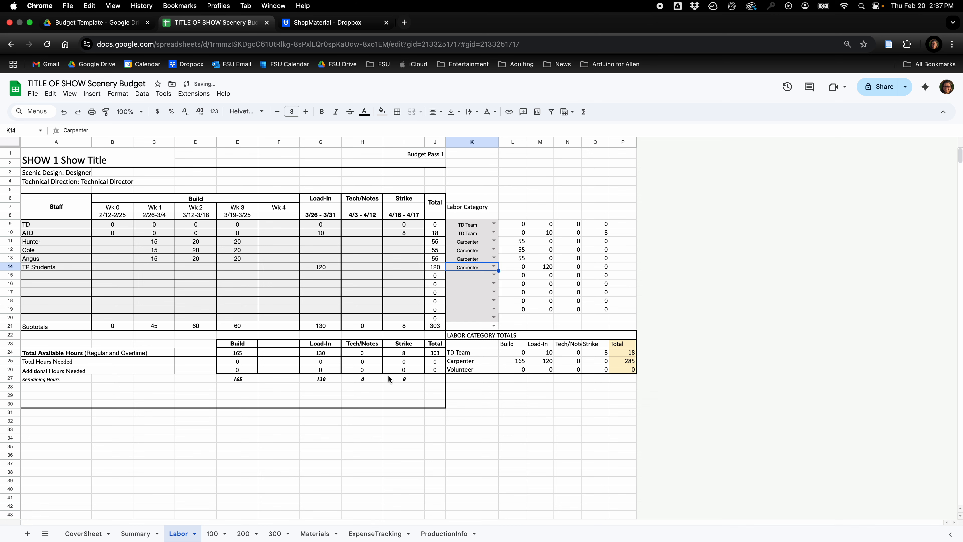
Examine the Summary sheet's available labor, scenic element hours and budget chart, and open the CoverSheet to view the production totals.
left_click(133, 534)
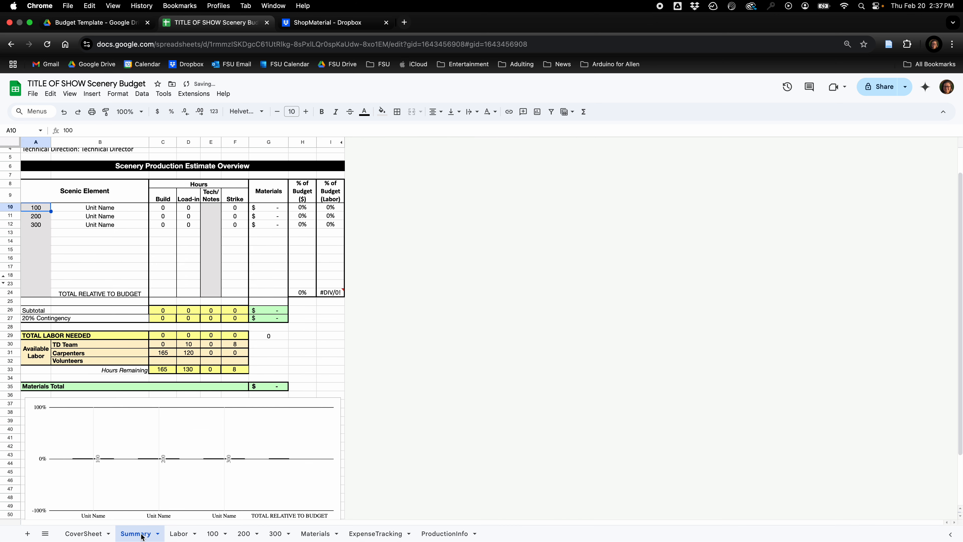
left_click(179, 534)
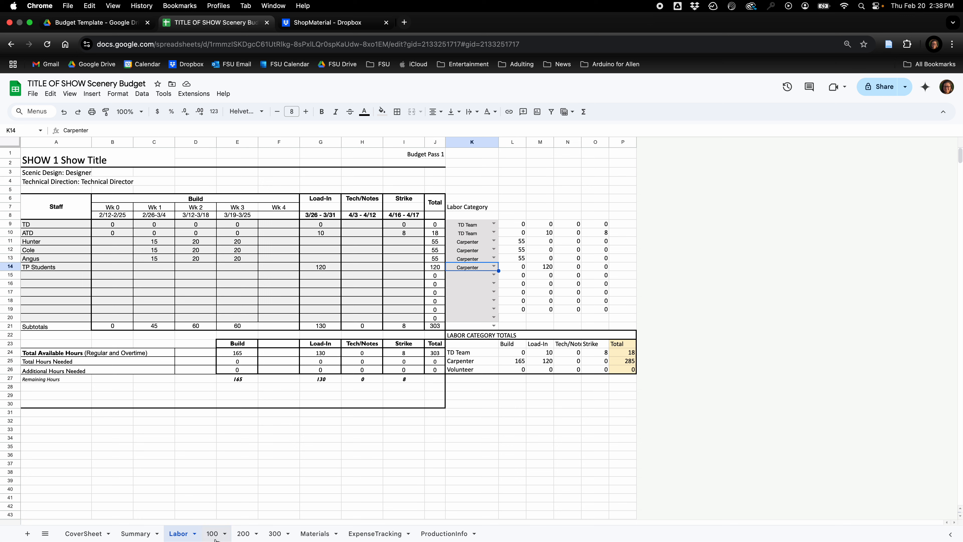
left_click(137, 534)
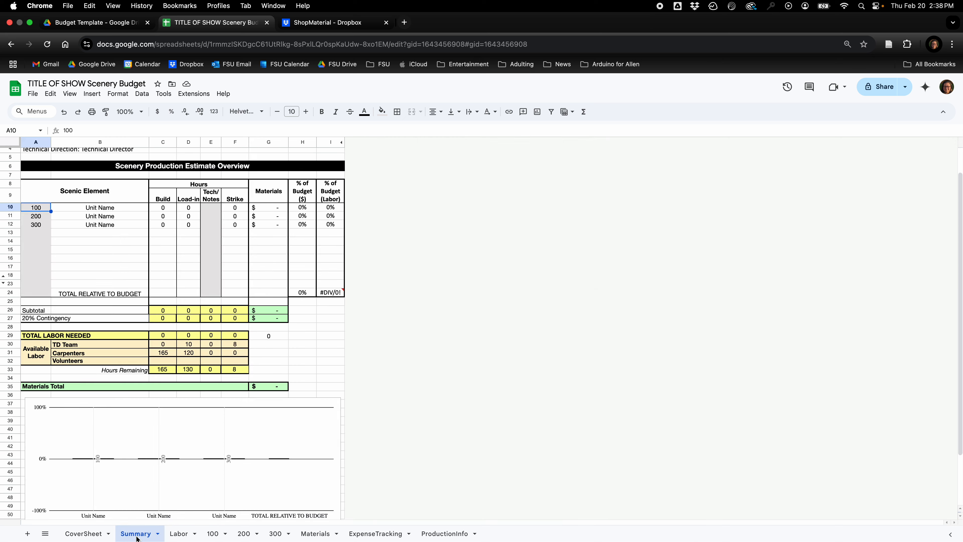
scroll(228, 406, "down", 3)
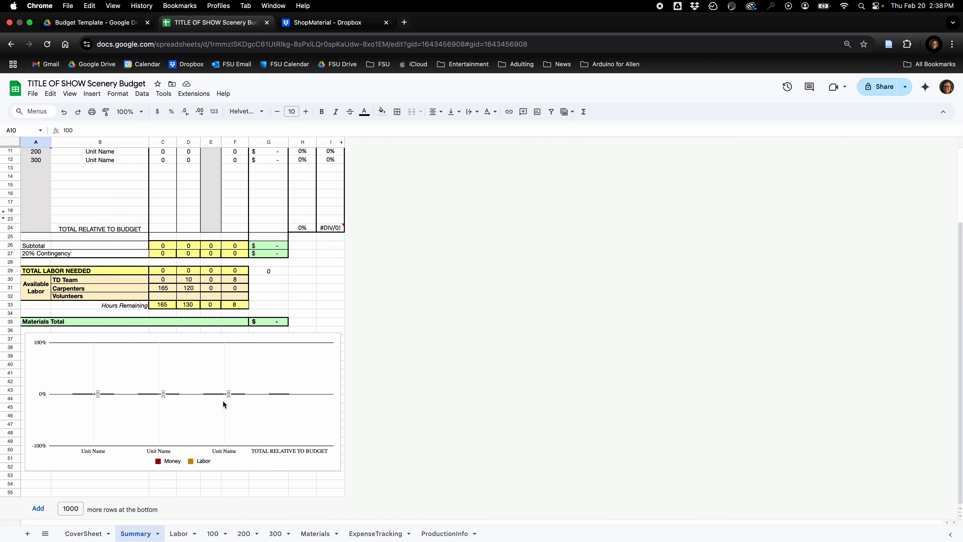
scroll(222, 399, "up", 5)
left_click(158, 240)
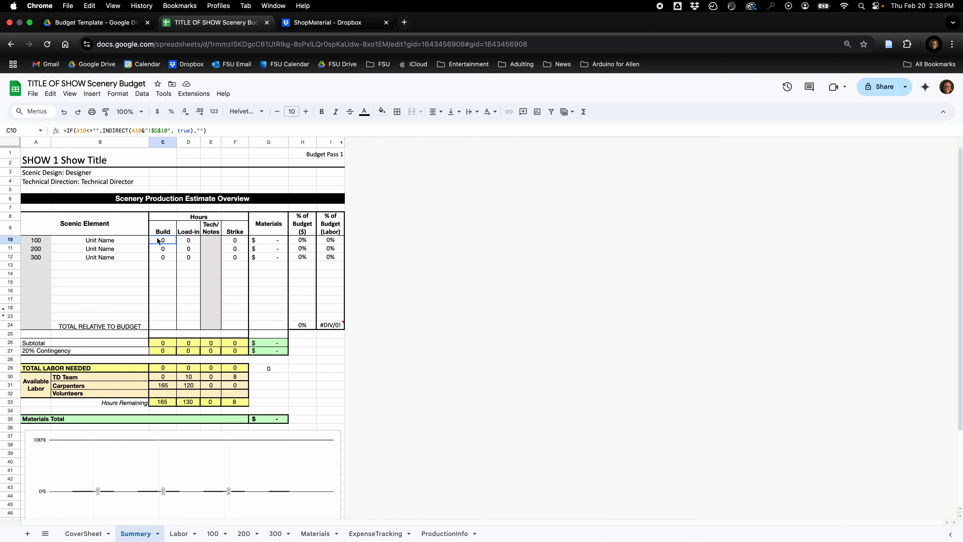
left_click_drag(158, 240, 232, 259)
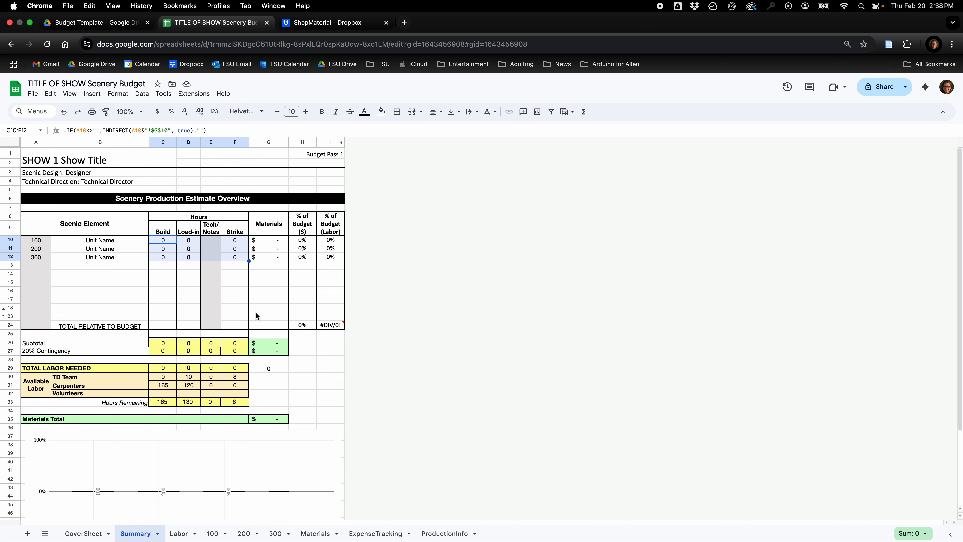
scroll(71, 496, "down", 2)
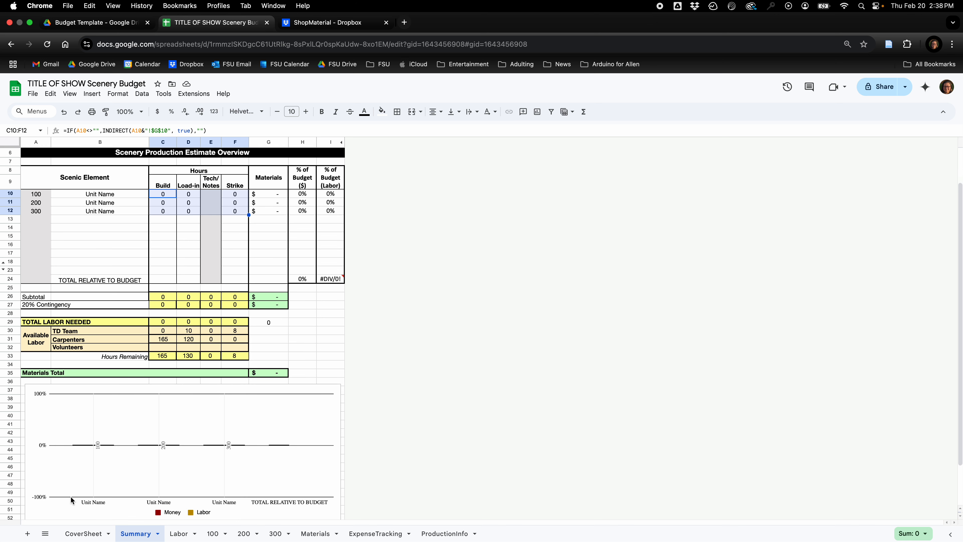
scroll(70, 496, "down", 2)
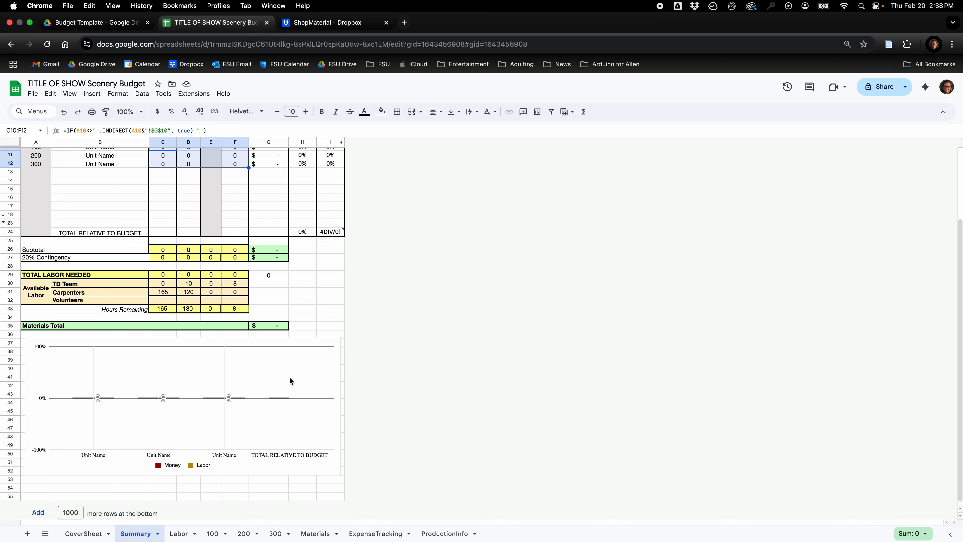
scroll(289, 381, "up", 2)
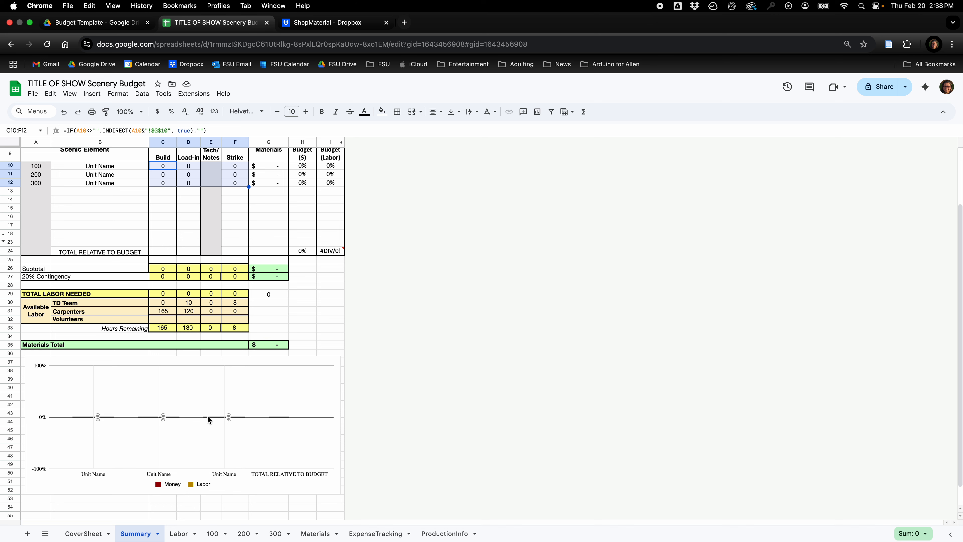
left_click(84, 533)
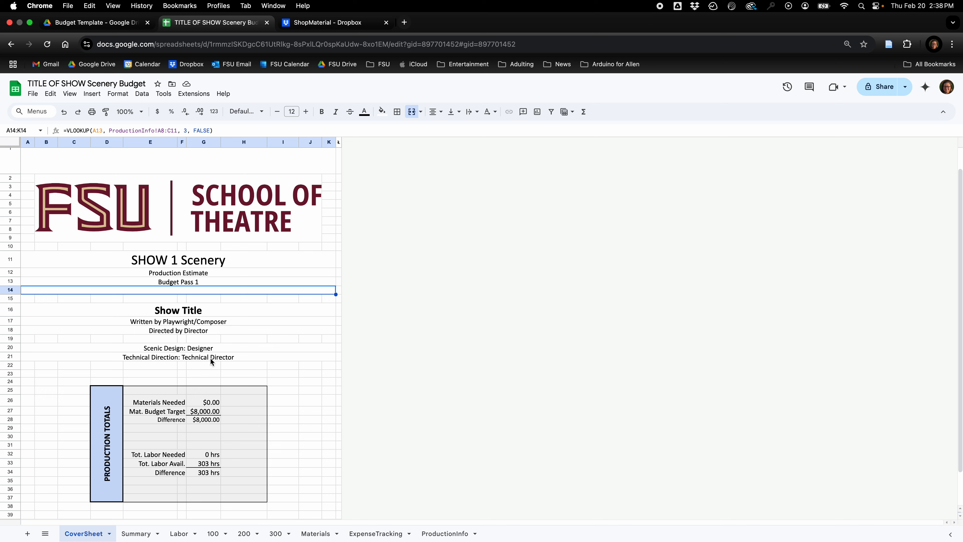